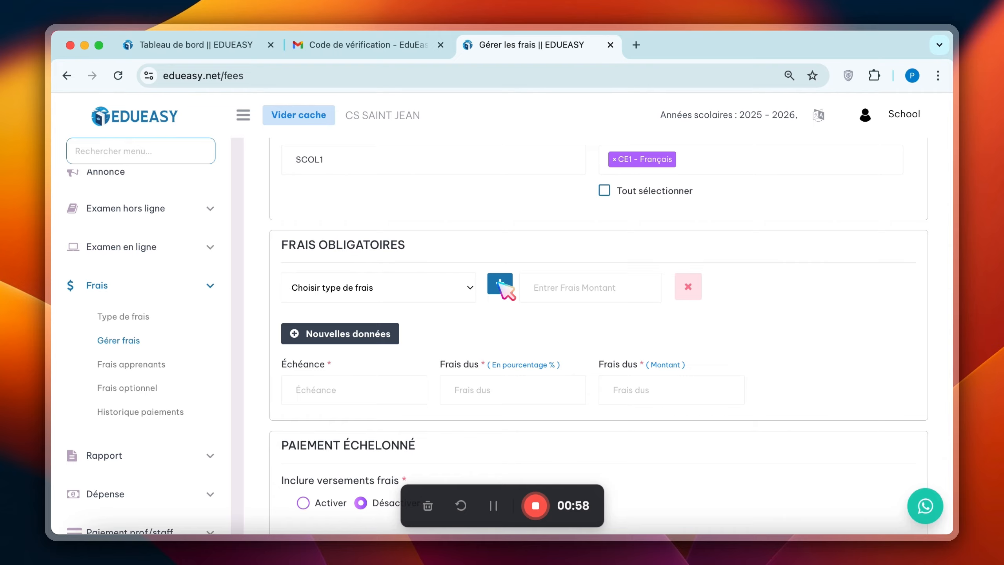
- Start creating a fee type from the mandatory fees section and name it "Contribution"
click(498, 282)
click(479, 267)
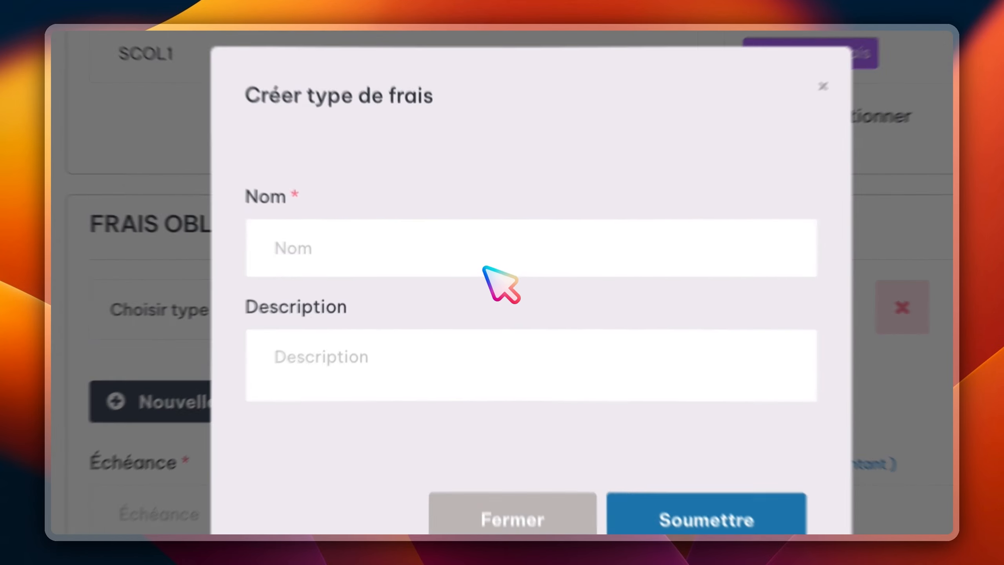
click(482, 267)
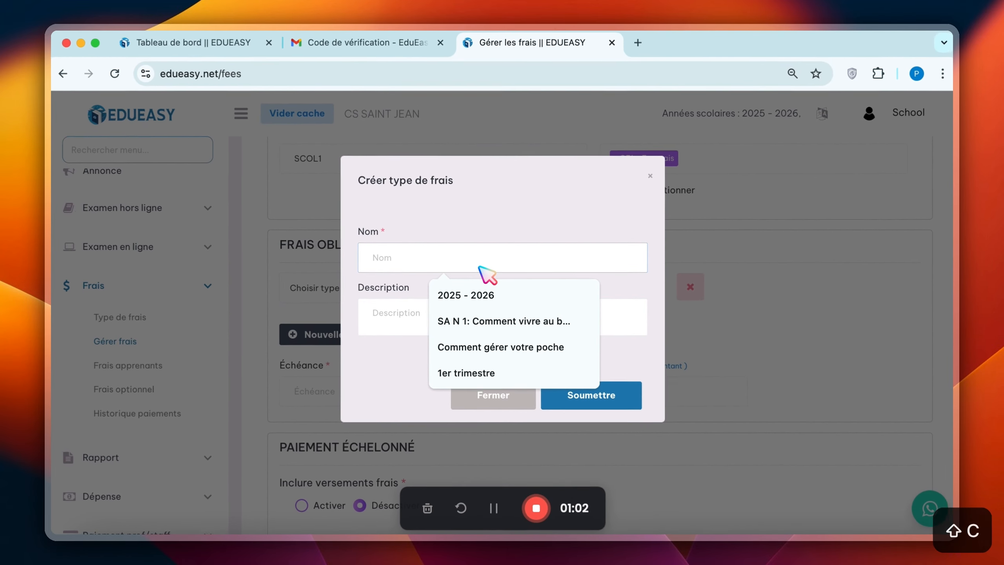
text(Con)
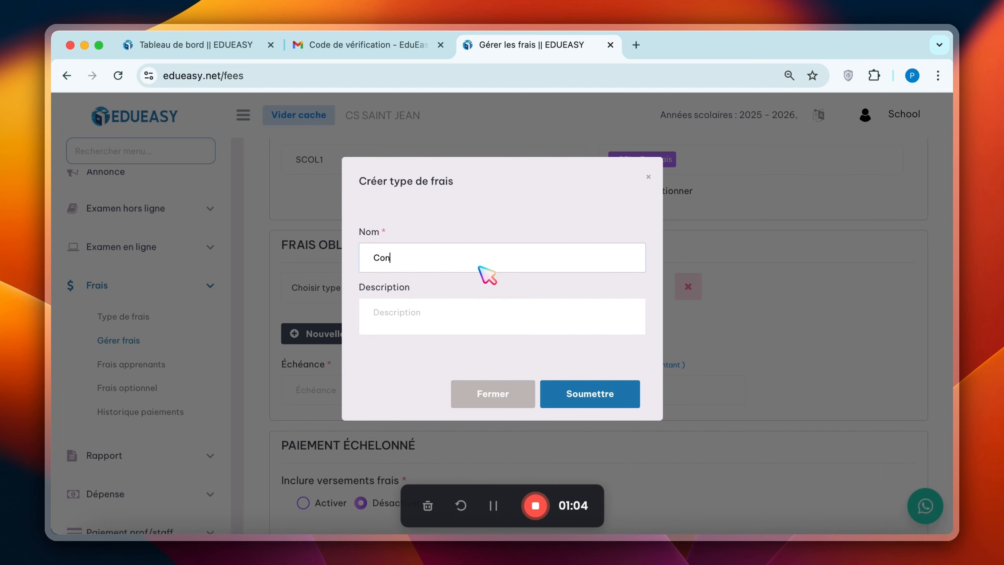
text(tribution)
- Describe the new fee type as "Paiement de la contributions" and submit it
click(439, 314)
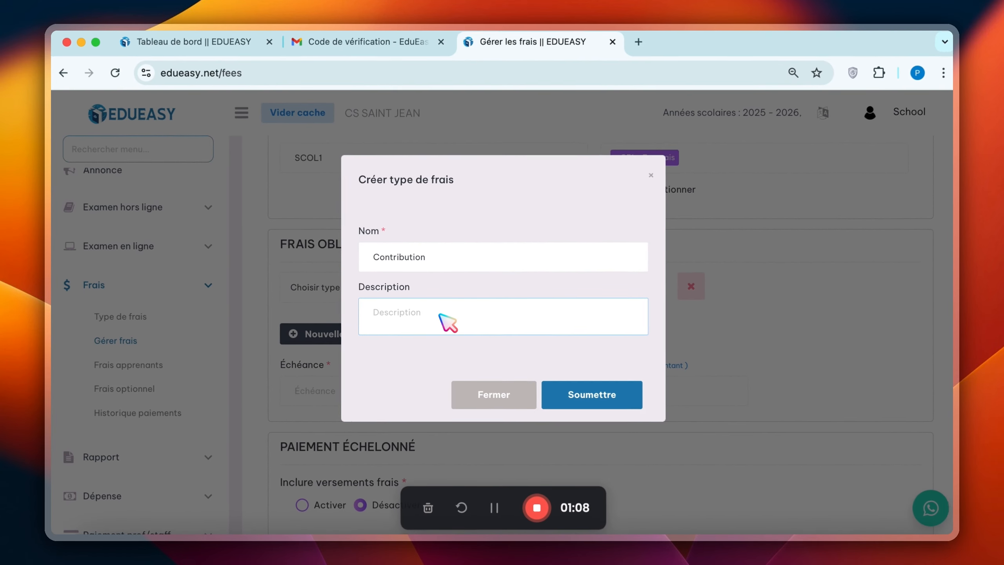
text(Paiement de la)
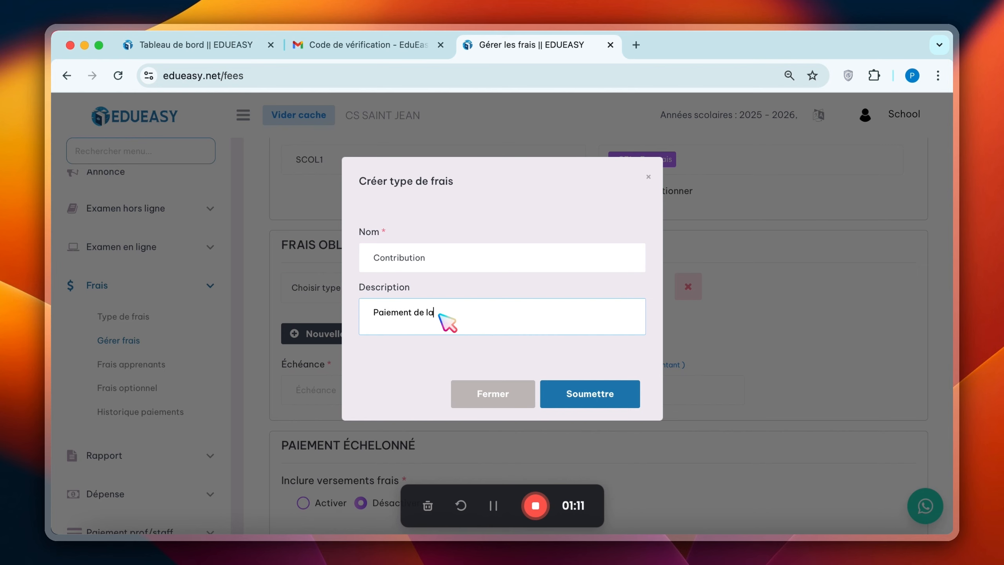
text( contribut)
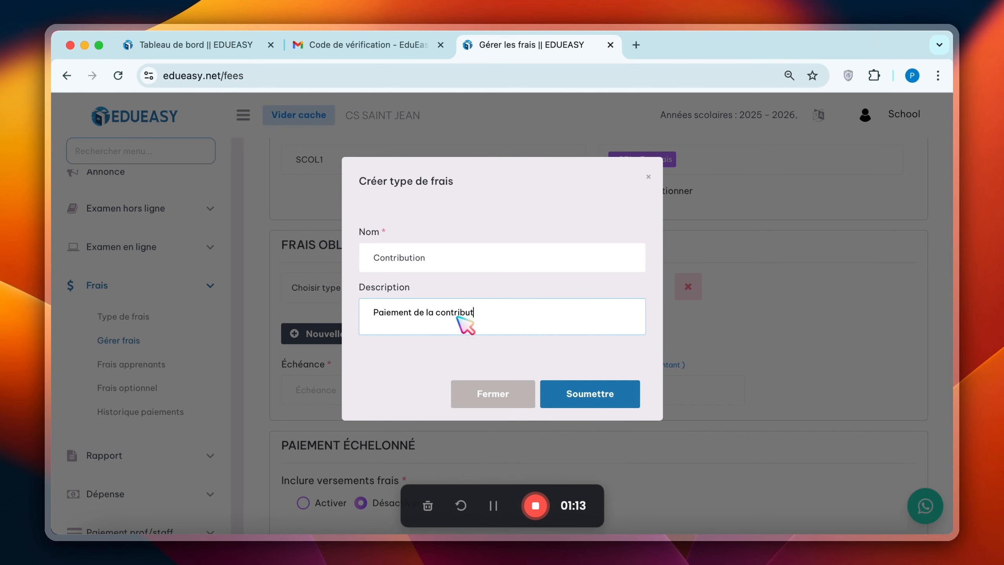
text(ions)
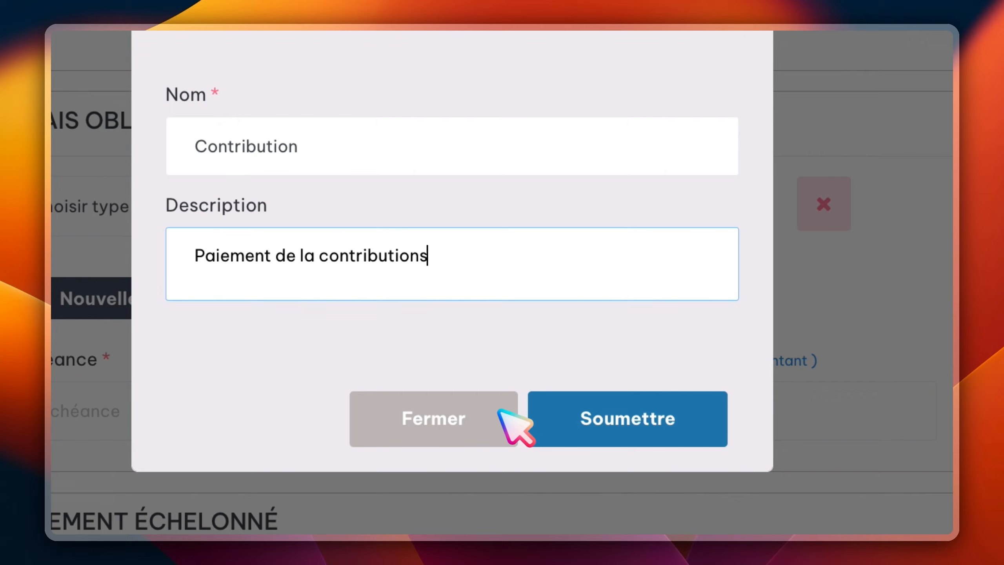
click(530, 414)
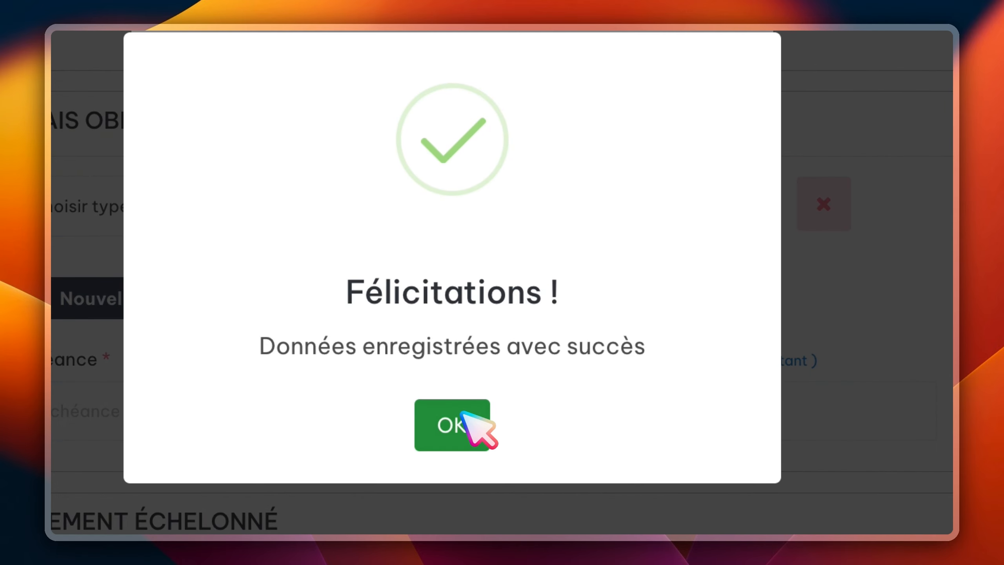
click(461, 413)
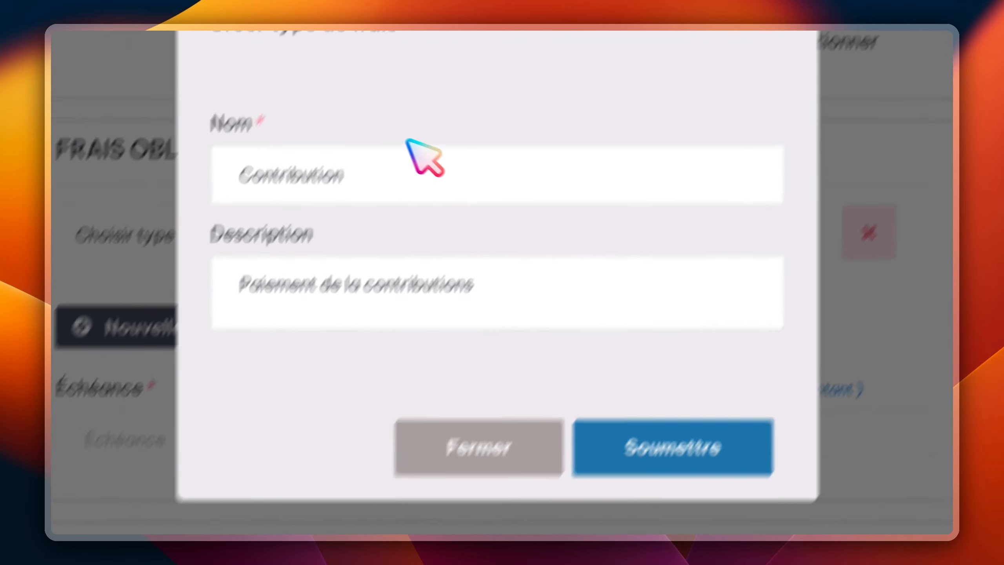
click(257, 136)
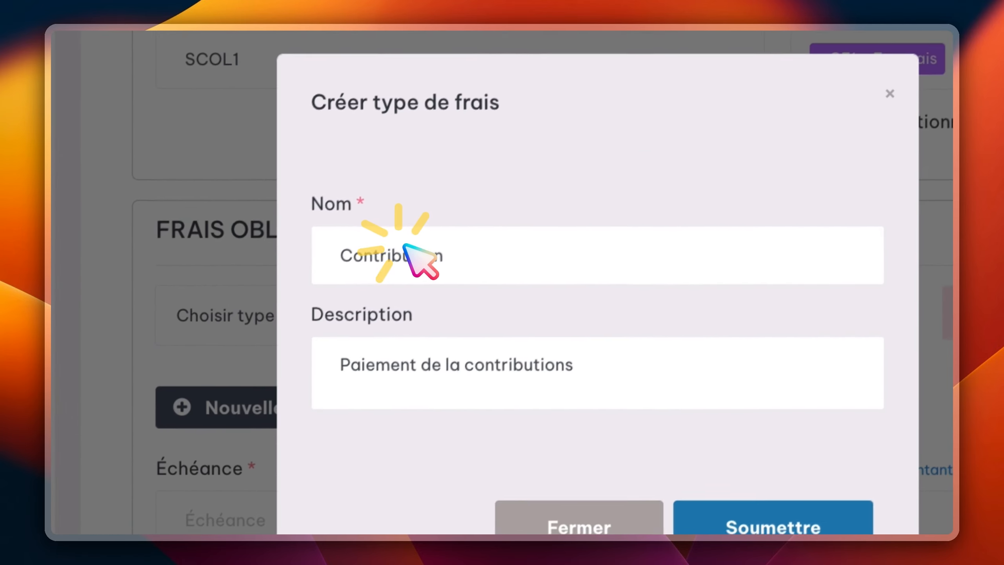
- Choose Contribution as the mandatory fee type and set its amount to 200000
click(485, 325)
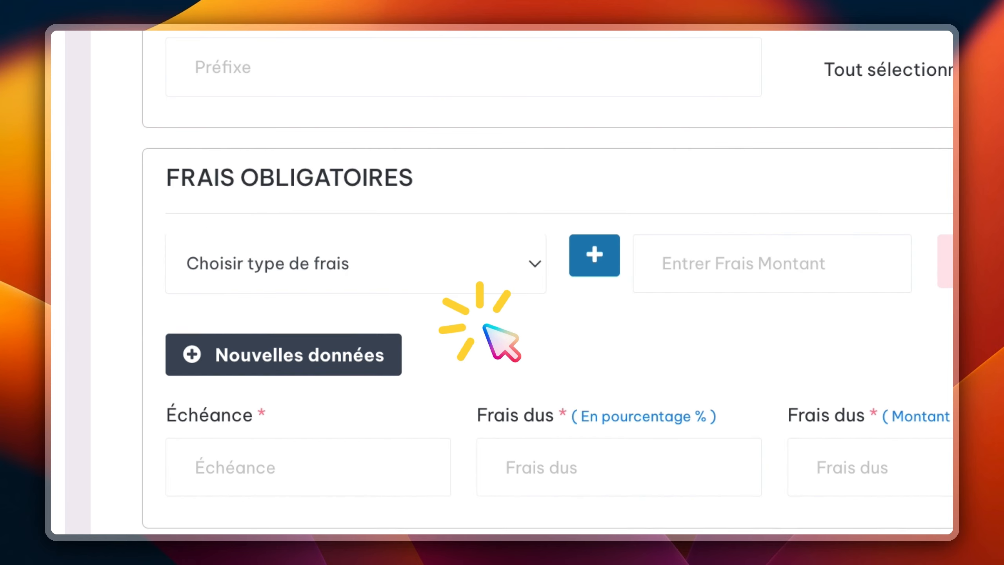
click(410, 355)
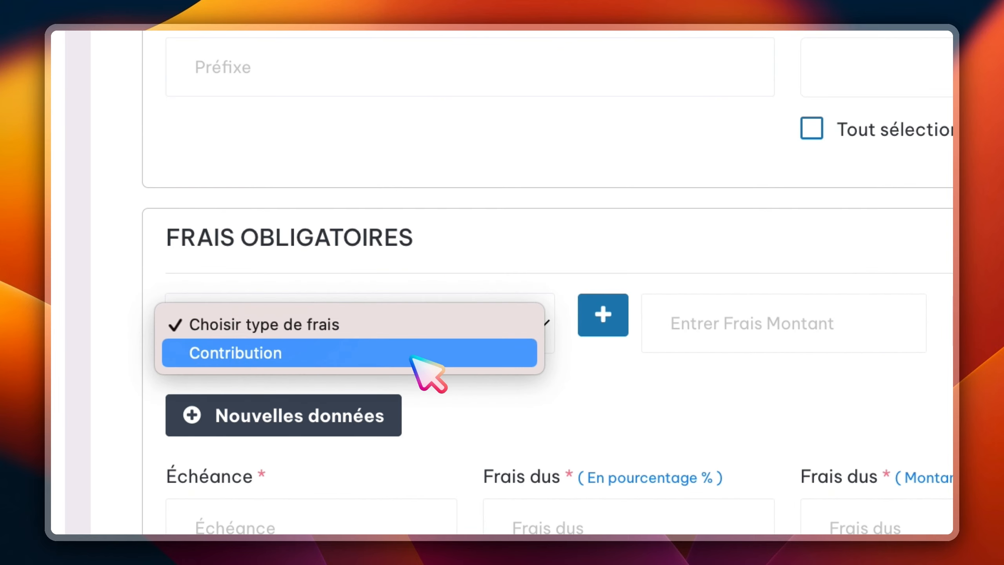
click(413, 354)
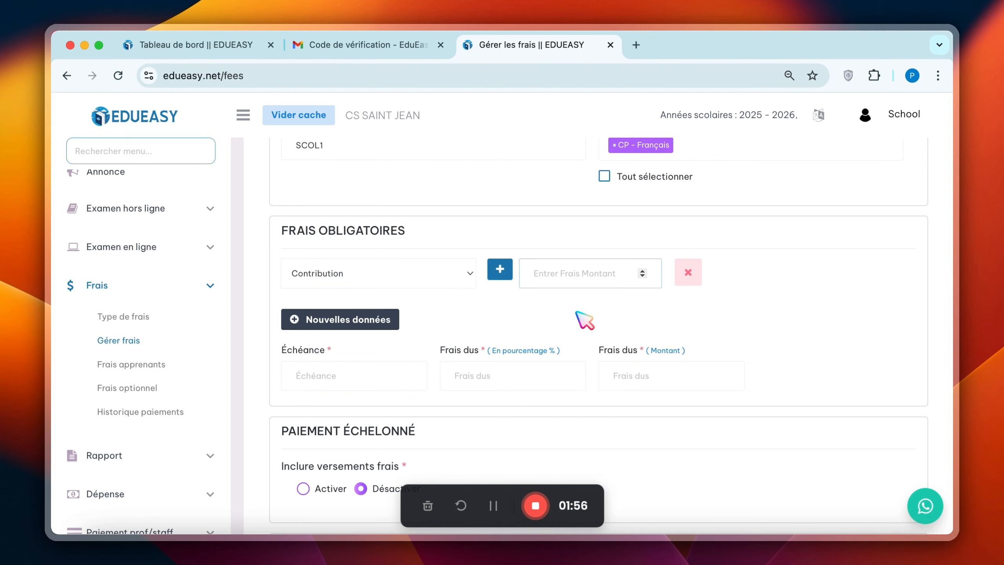
key(shift+parenright)
text(200000)
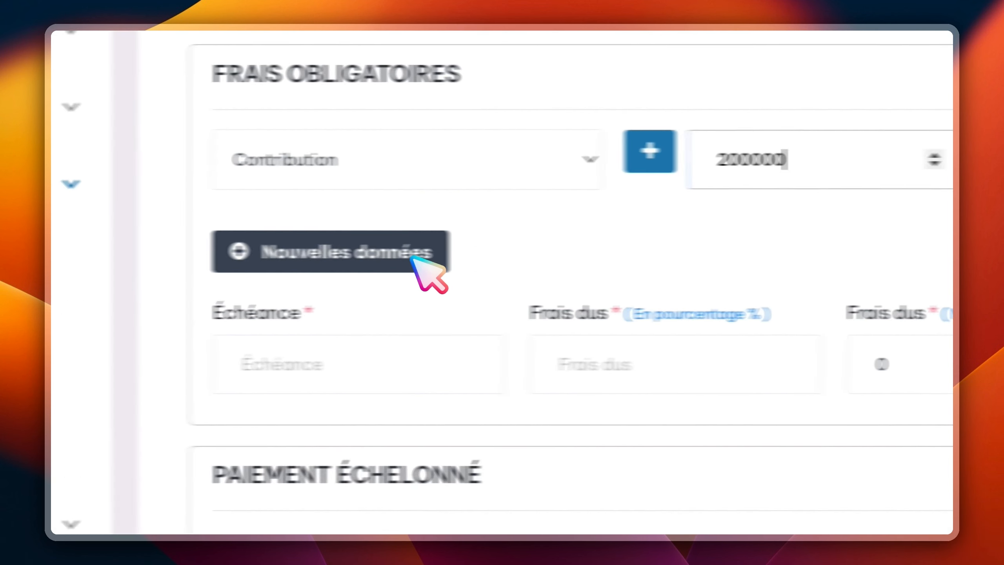
- Add a second mandatory fee row and remove it without choosing a fee type
click(525, 257)
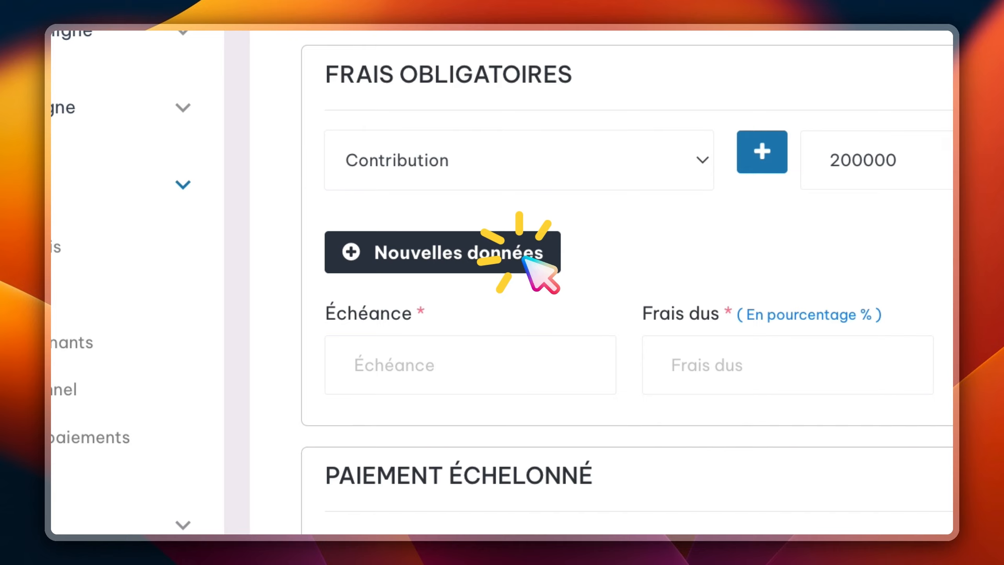
click(505, 261)
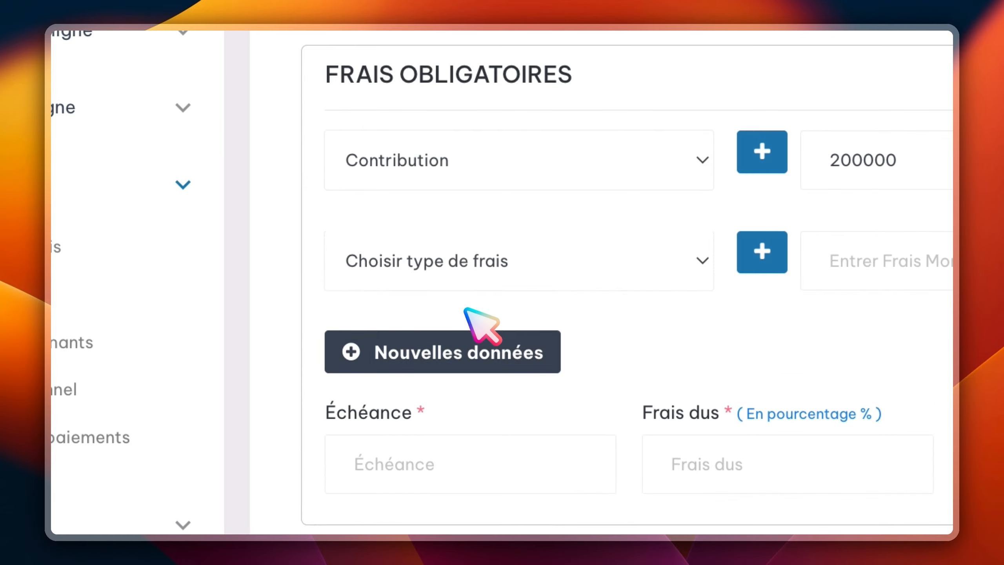
click(466, 291)
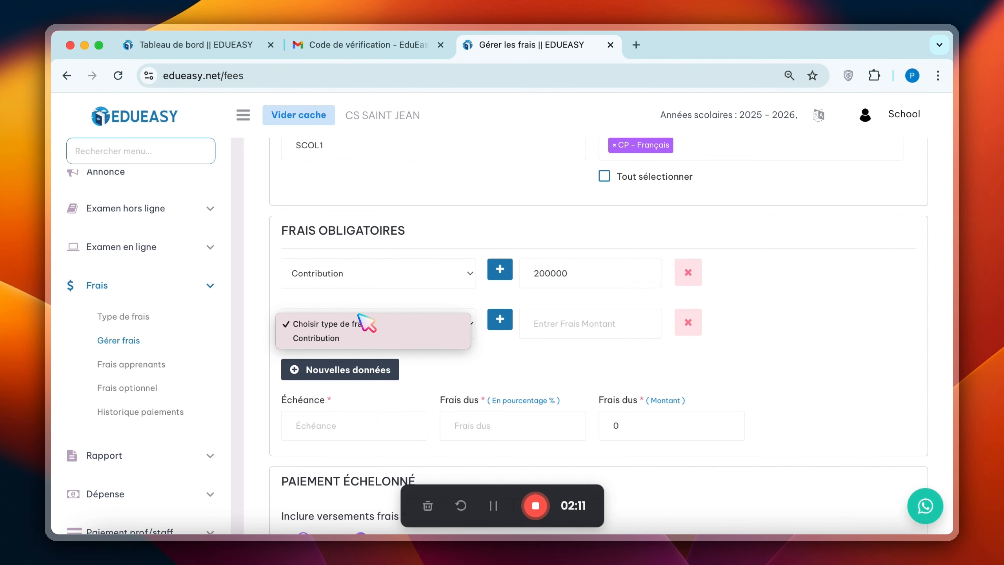
click(371, 311)
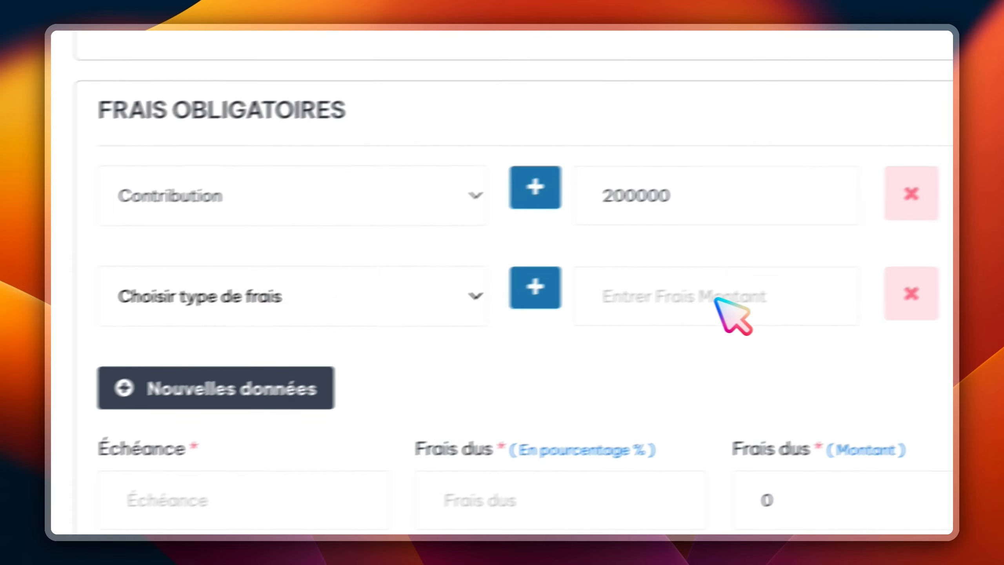
click(931, 307)
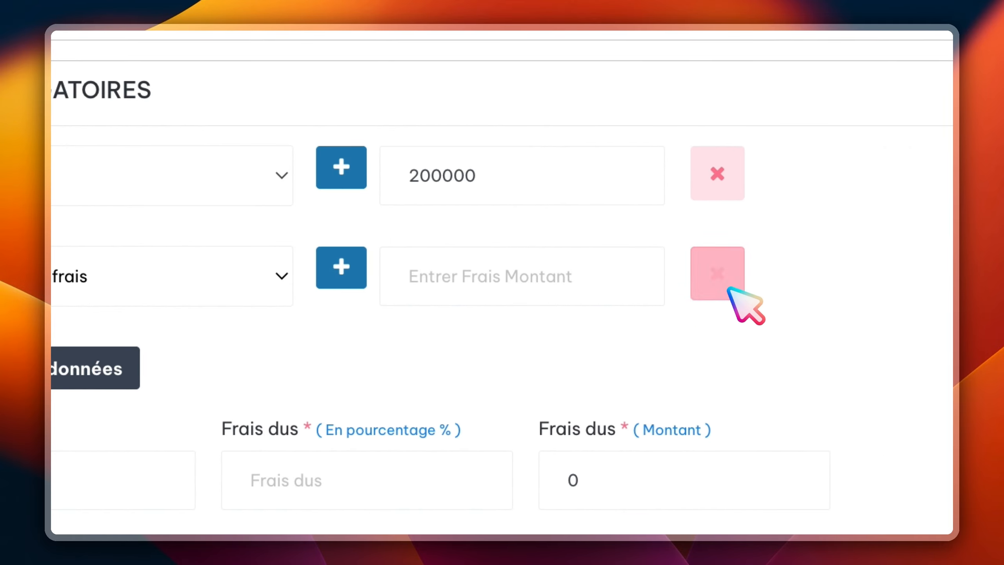
click(95, 368)
- Set the due date of the mandatory fees to 27-08-2025
scroll(466, 316, down, 2)
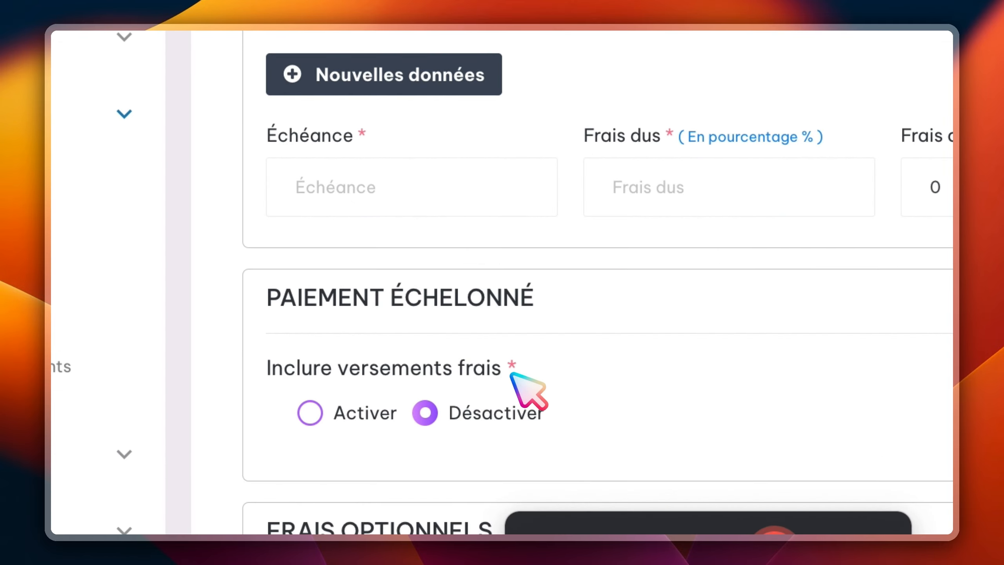
click(400, 296)
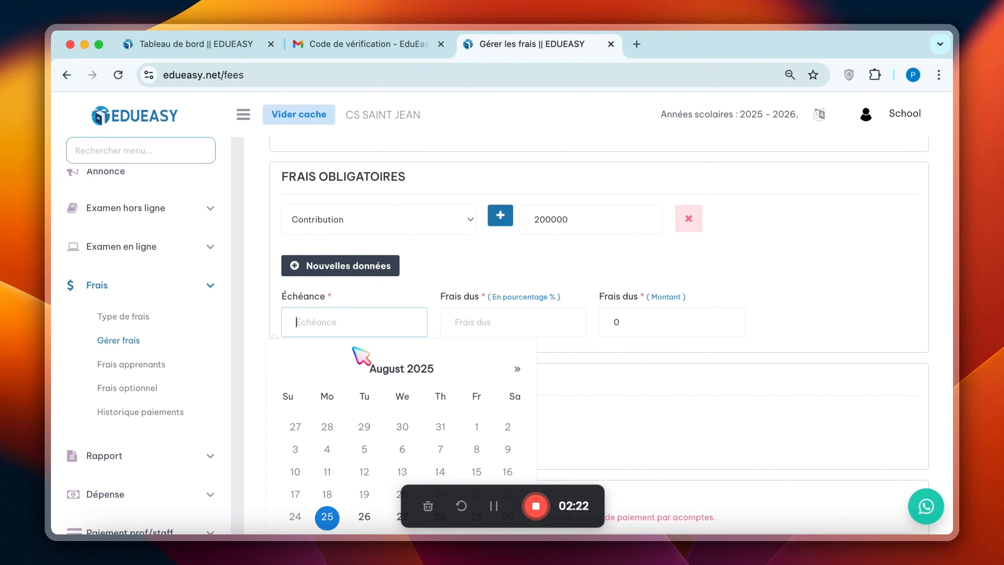
scroll(353, 347, down, 4)
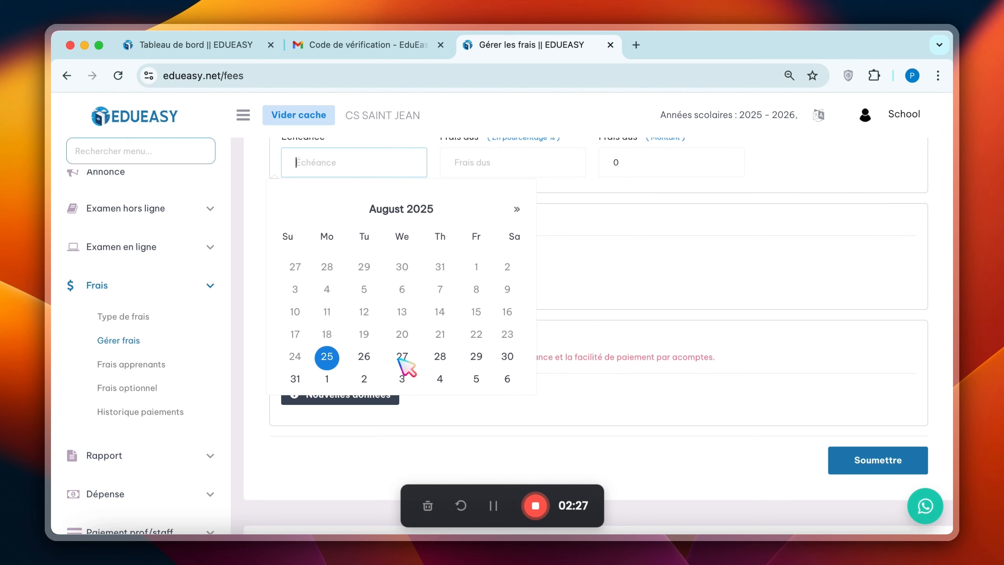
click(402, 357)
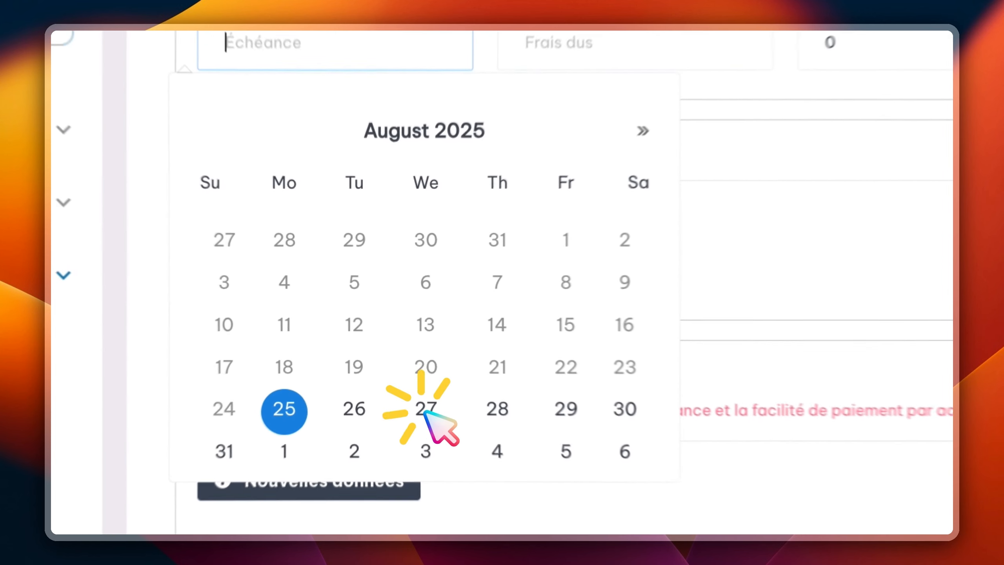
- Try a due charge of 100 percent for the mandatory fees and clear the value
click(555, 230)
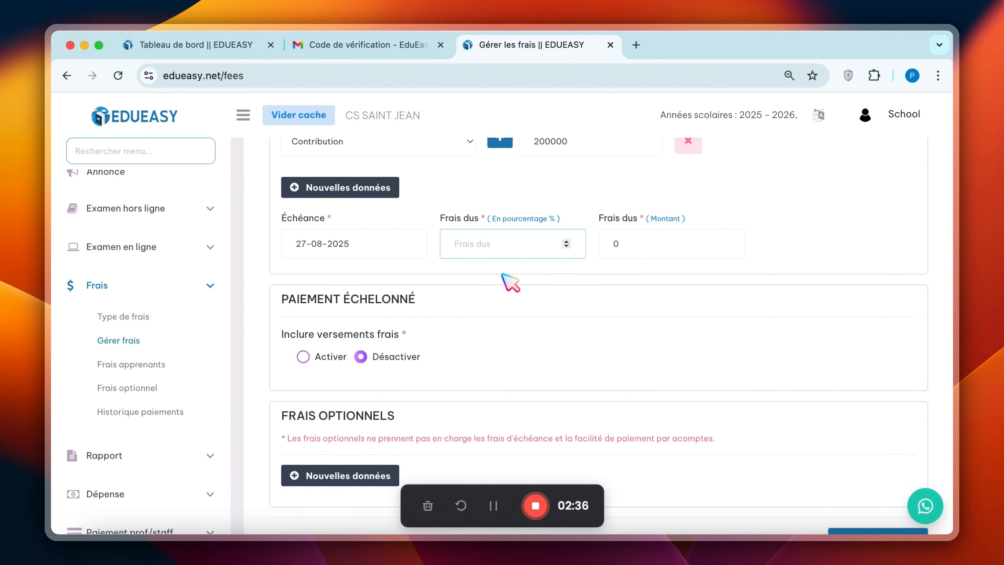
key(shift+parenright)
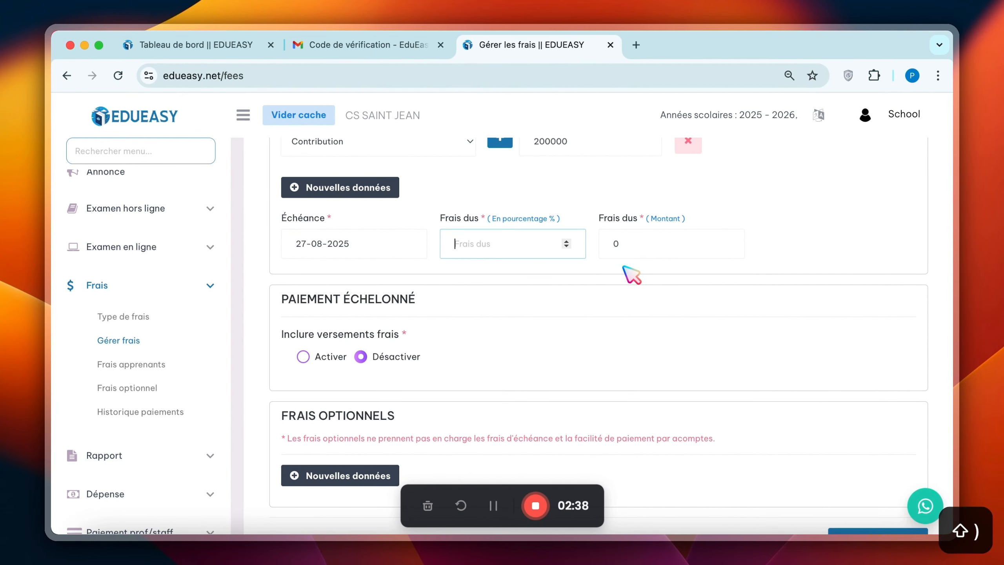
text(100)
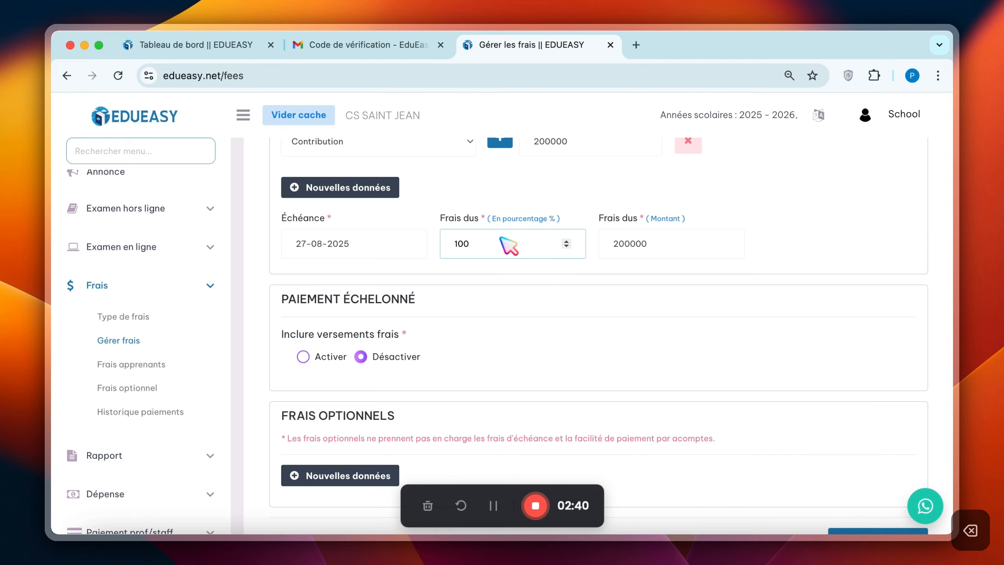
click(625, 248)
key(BackSpace)
key(BackSpace)
key(BackSpace)
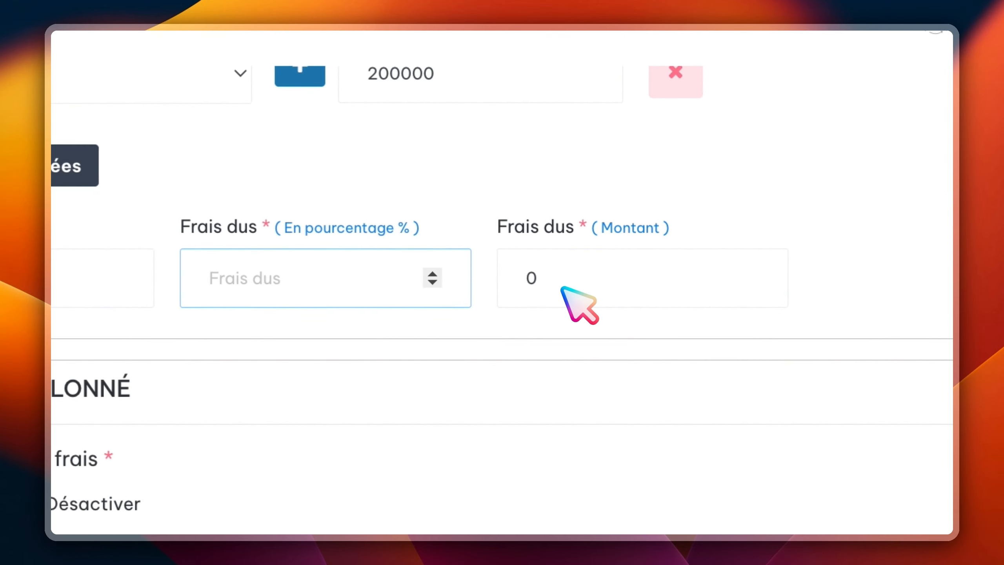
- Replace the due charge amount of the mandatory fees with 50000
click(561, 288)
key(BackSpace)
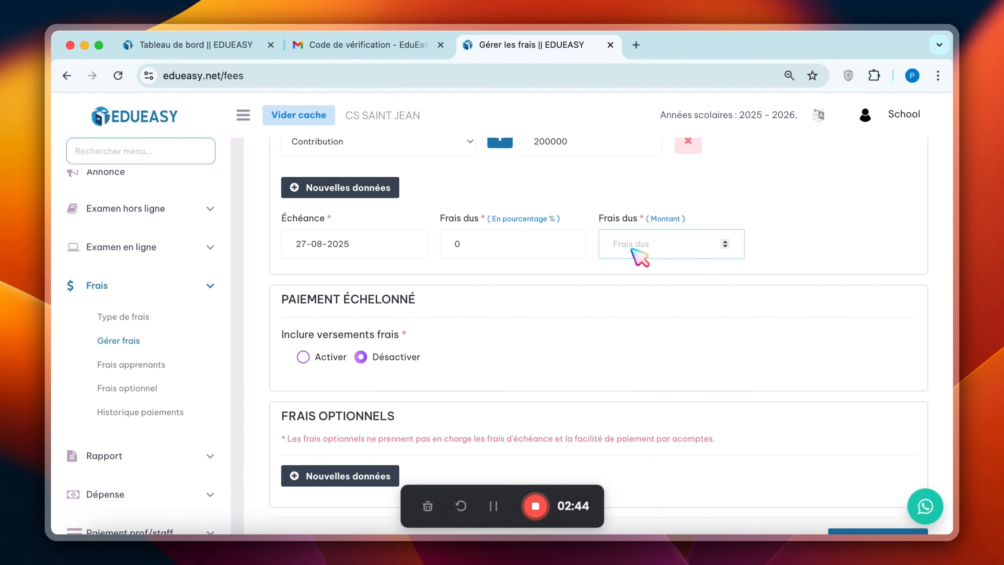
scroll(632, 249, up, 5)
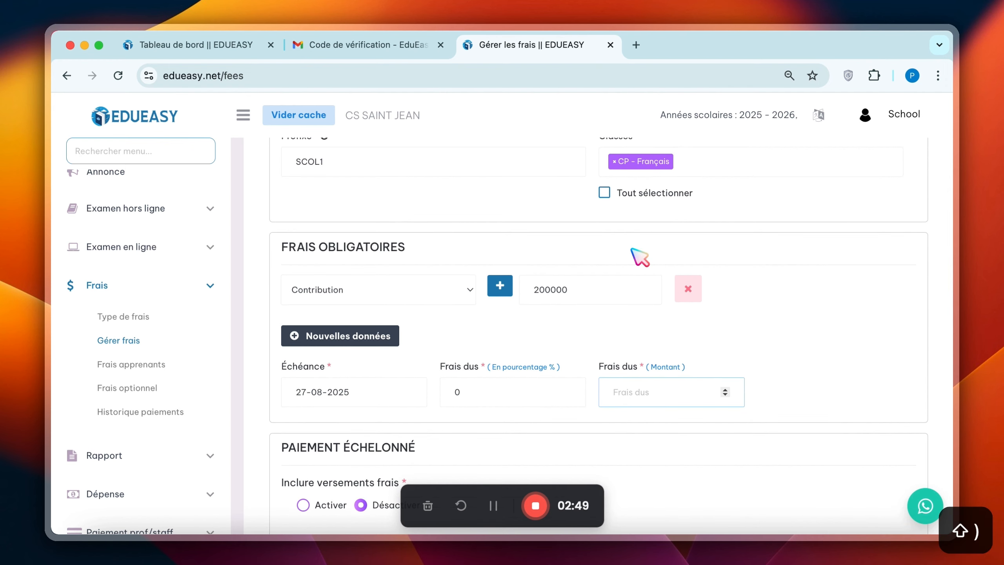
text(50000)
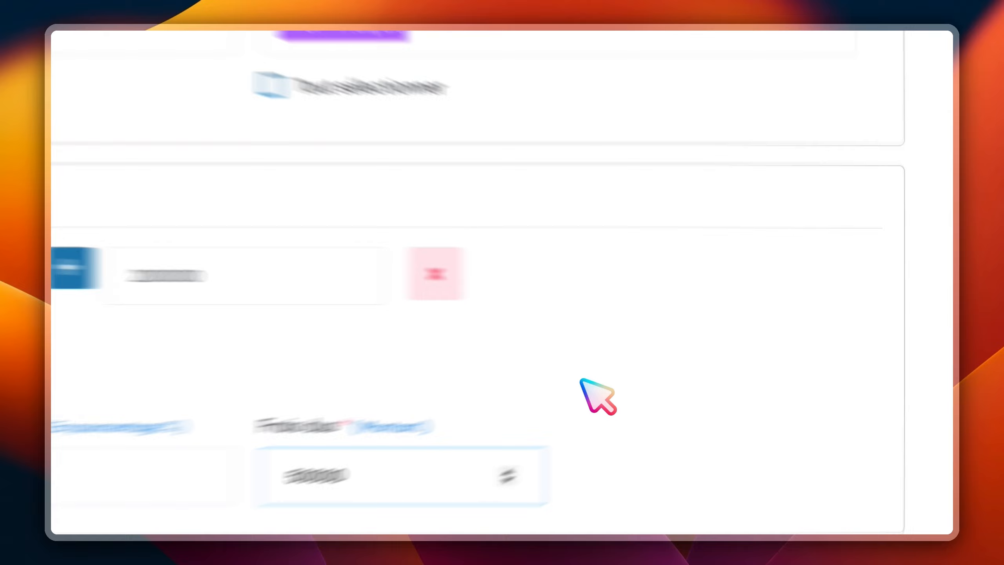
- Enable installment payments for the fees and name the first installment "1 ere tranche"
scroll(322, 325, down, 6)
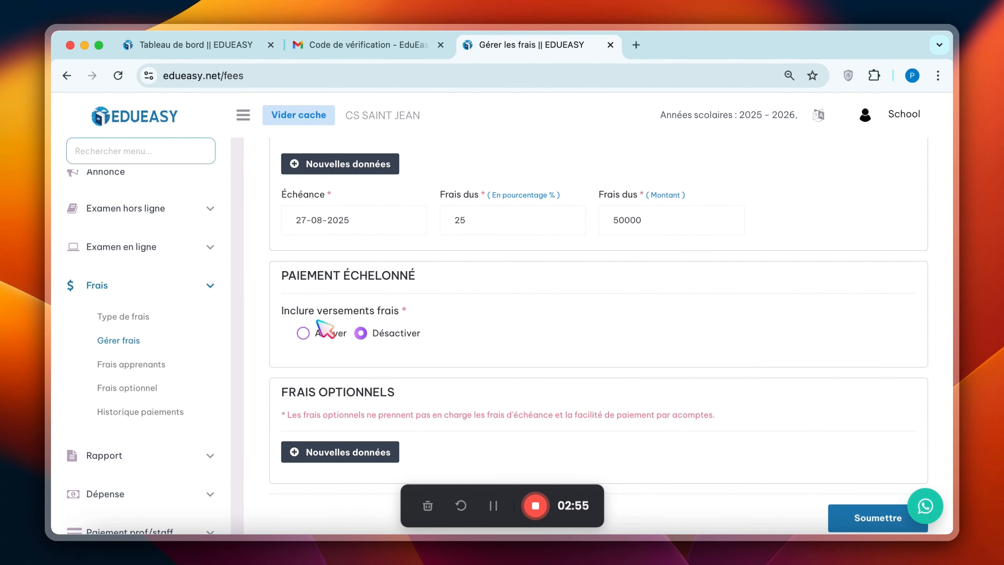
click(316, 334)
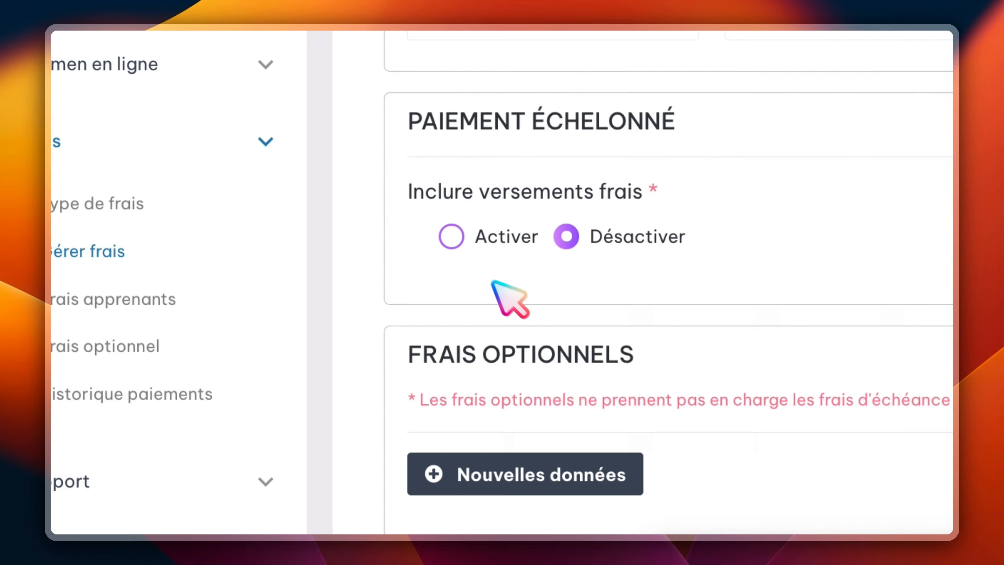
click(550, 344)
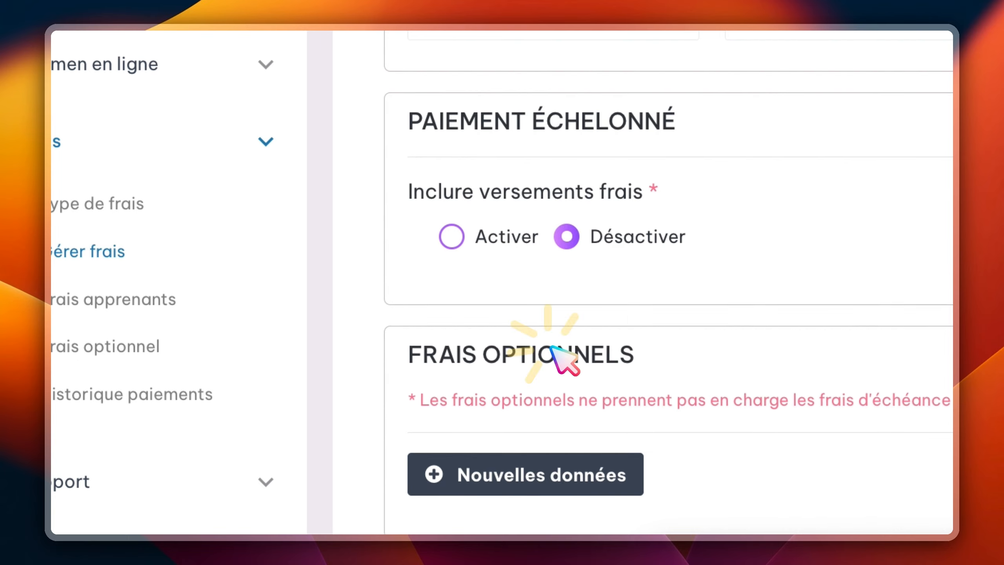
click(551, 349)
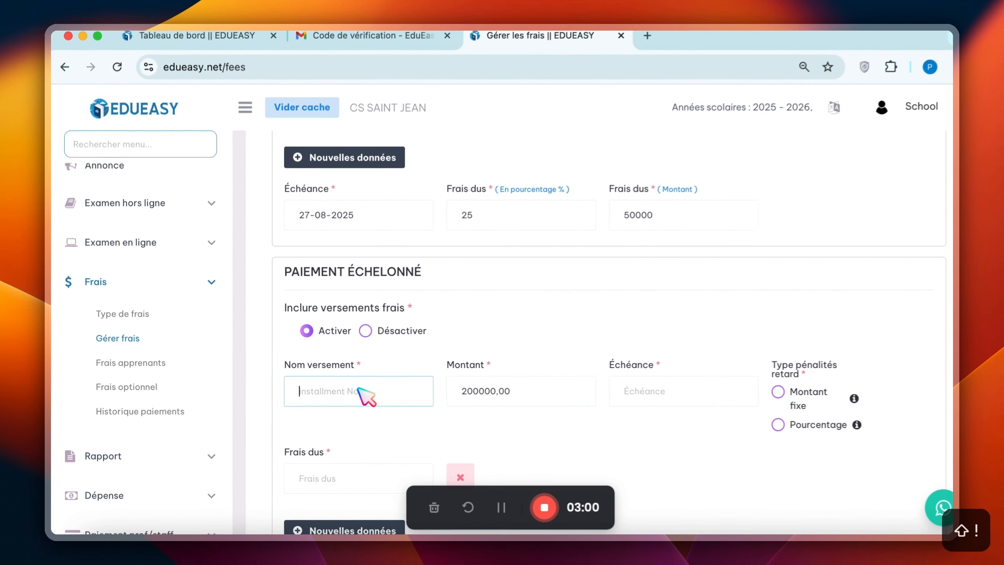
text(1 ere tranche)
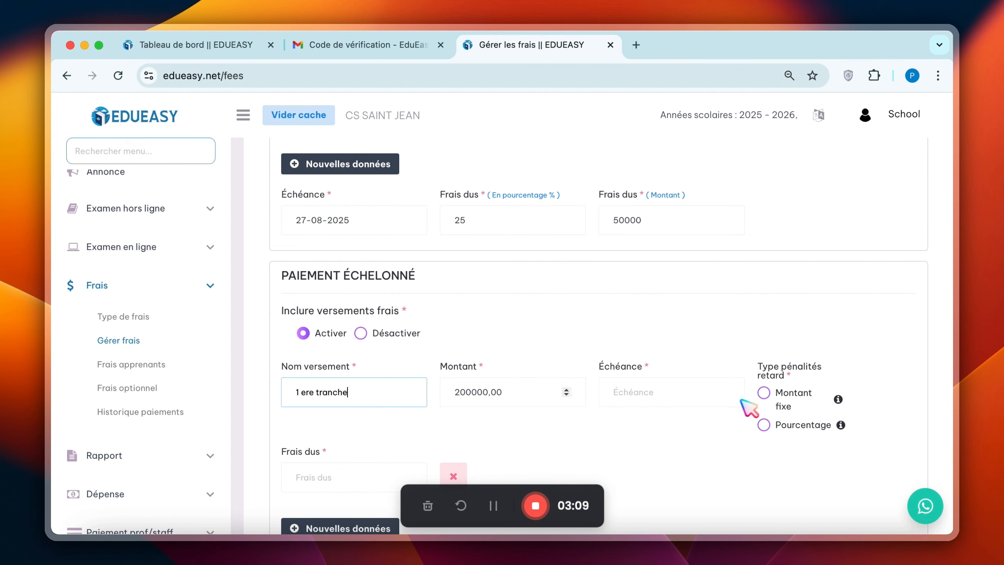
- Choose a percentage late penalty for the first installment and set the installment's amount to 100000
click(765, 429)
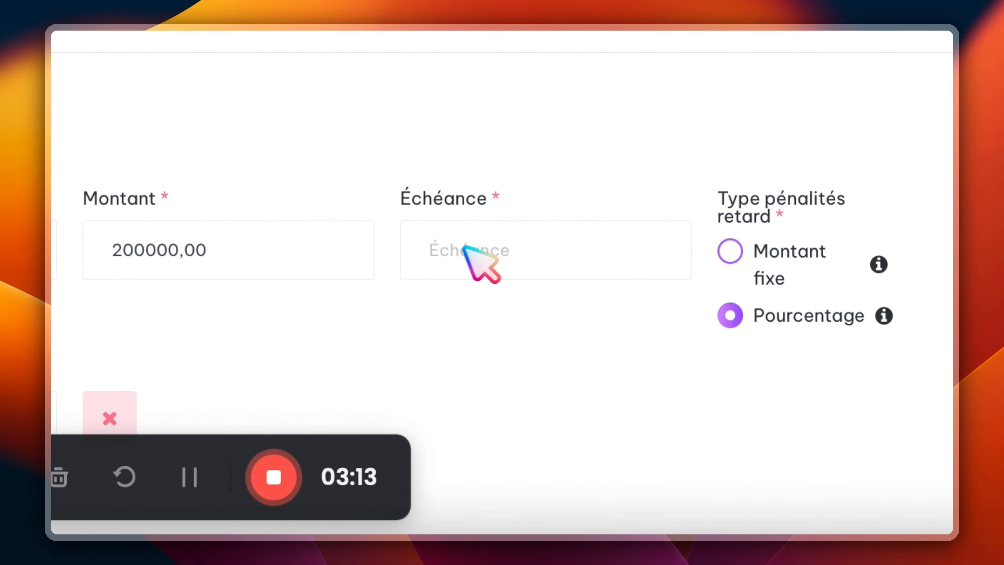
click(174, 256)
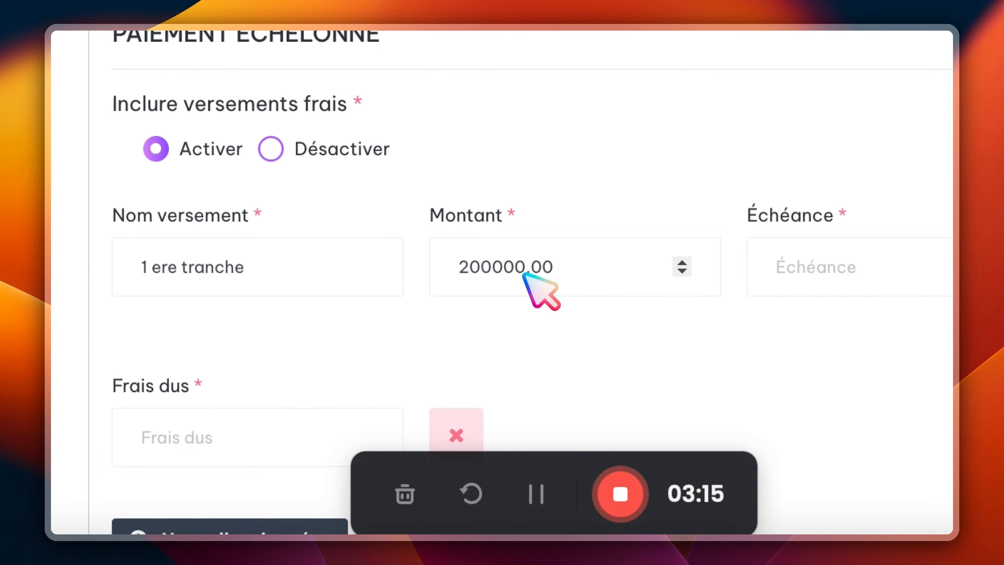
click(526, 273)
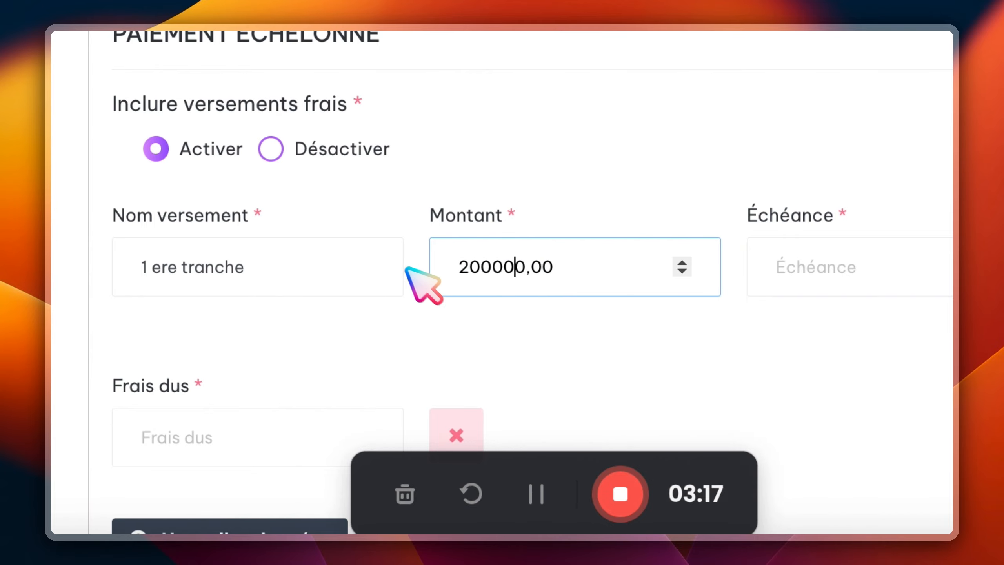
drag(527, 270, 406, 268)
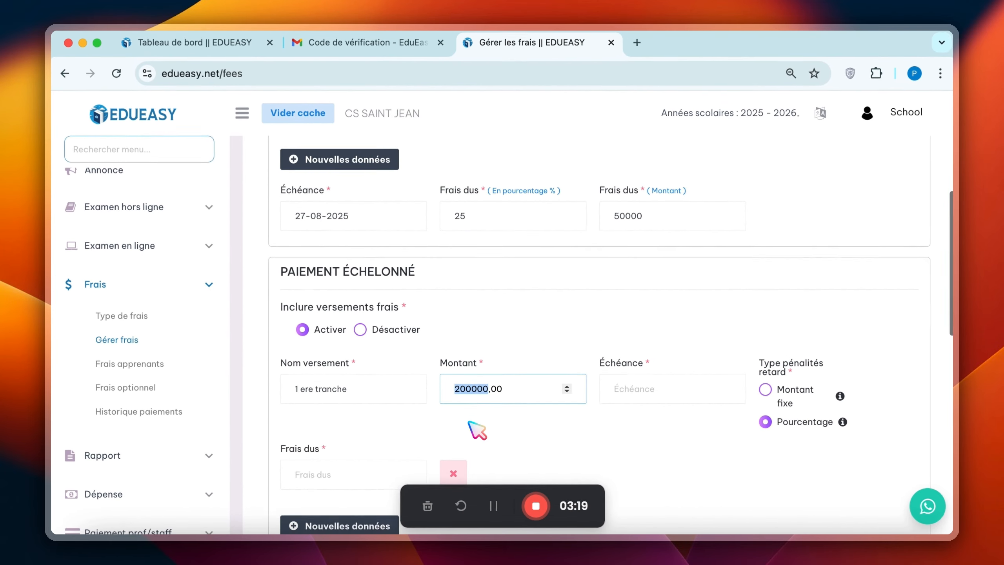
scroll(477, 430, down, 2)
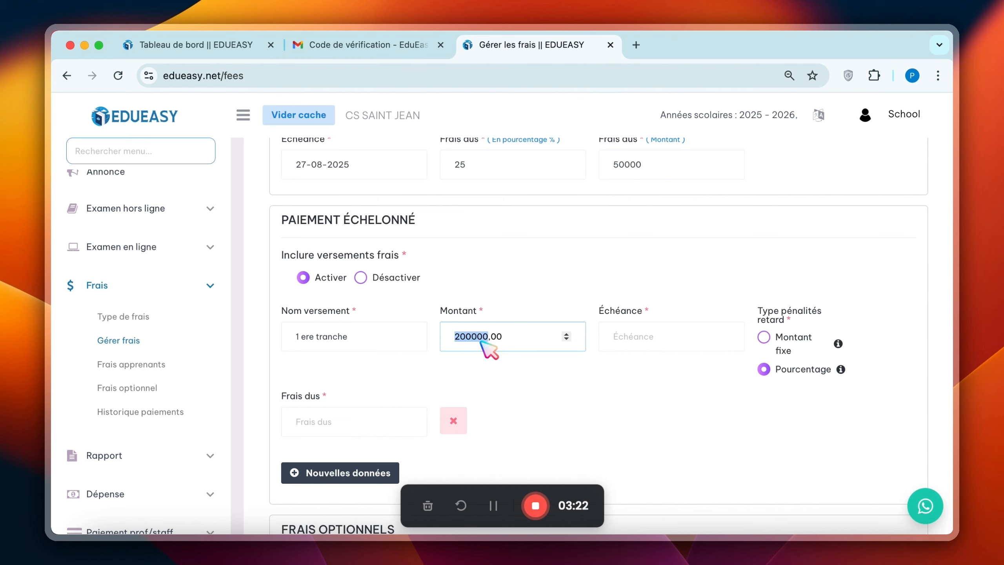
key(shift+parenright)
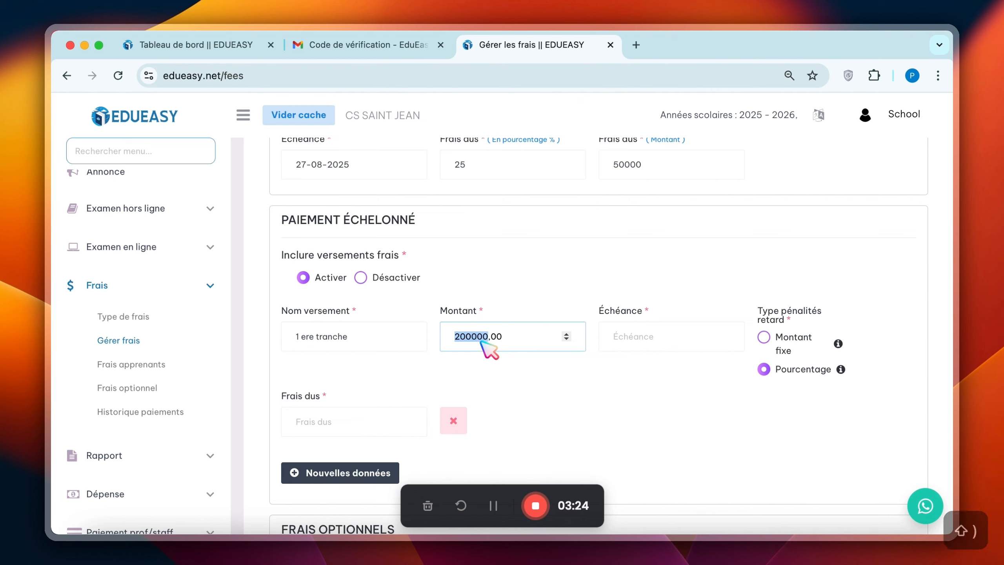
text(000)
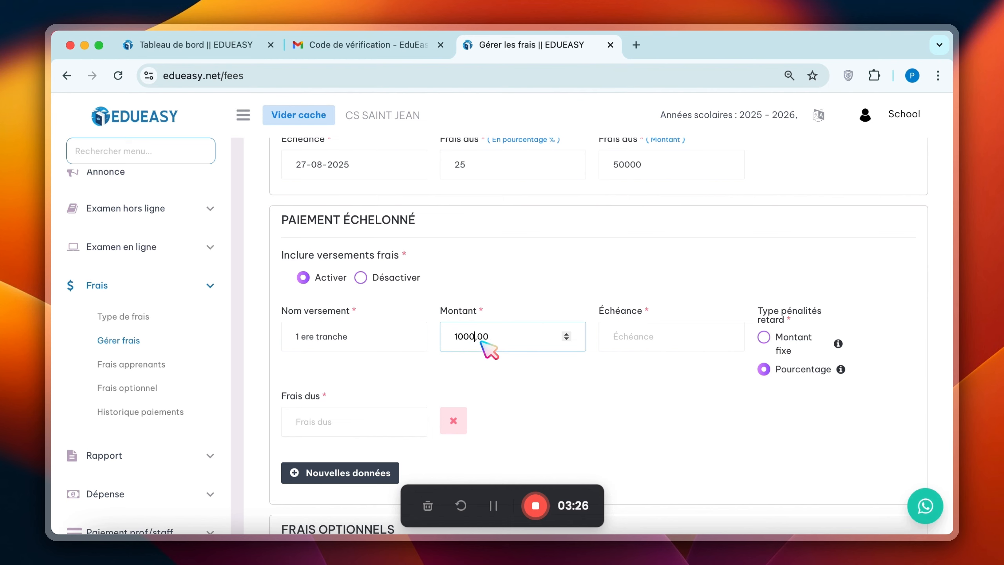
text(00)
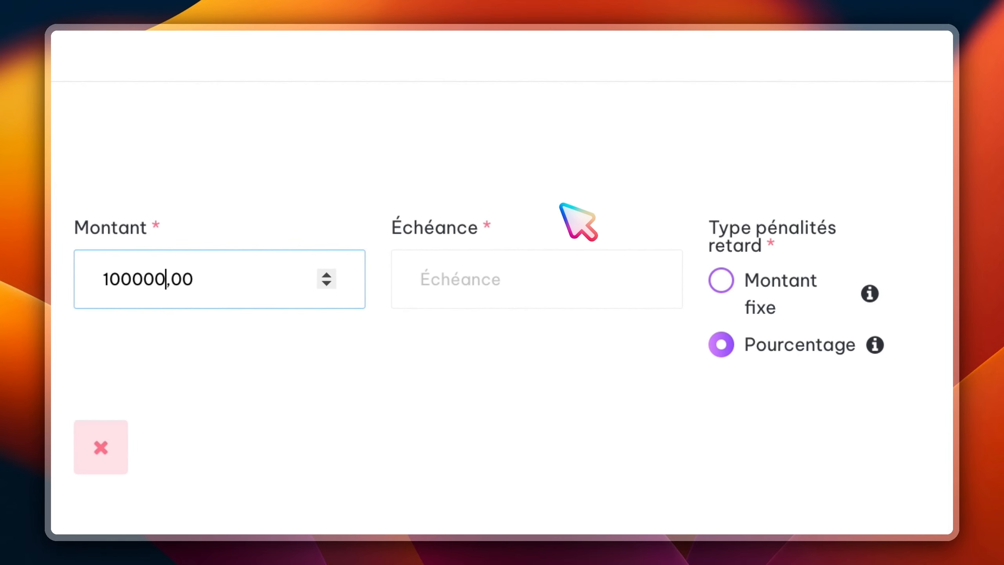
- Set the first installment's due date to 03-09-2025 and its late penalty type to percentage
key(Tab)
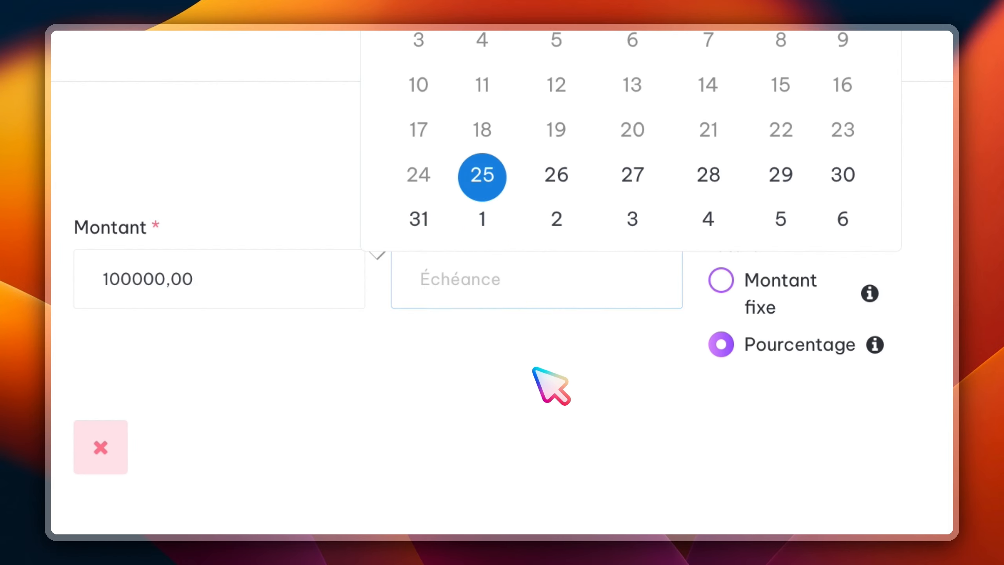
text(03-09-2025)
click(728, 284)
click(728, 341)
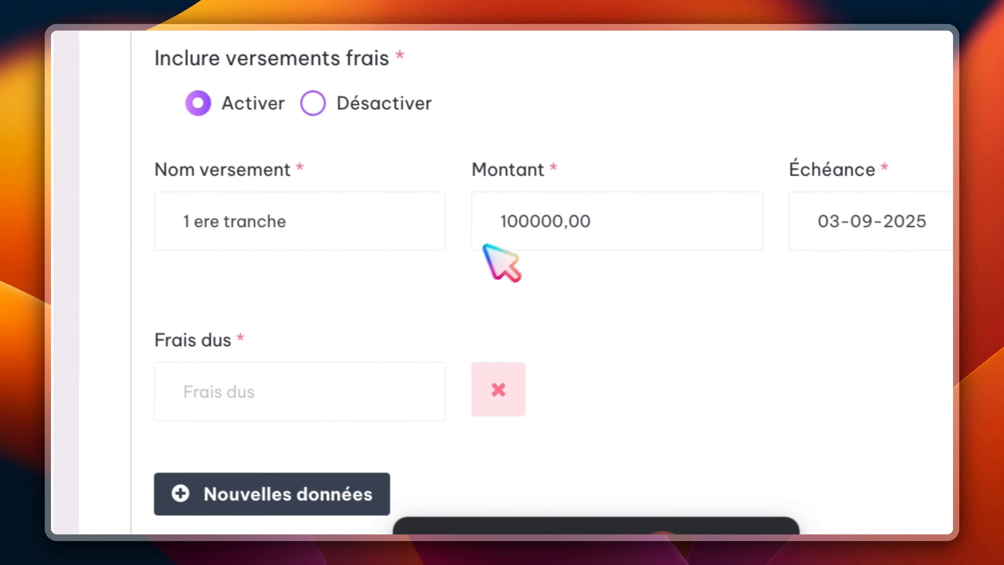
- Enter 50000 as the due charge of the first installment
click(322, 378)
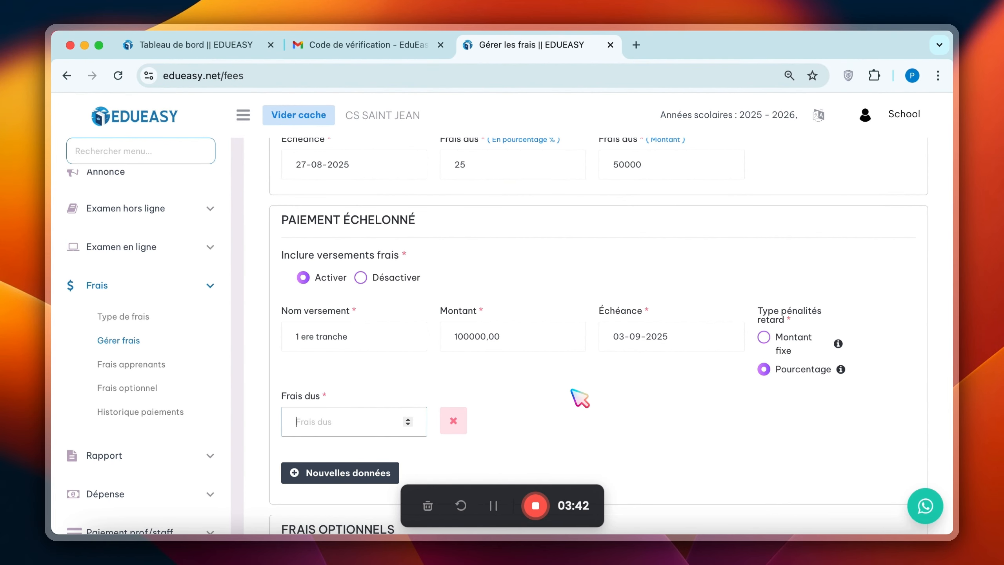
scroll(579, 396, down, 2)
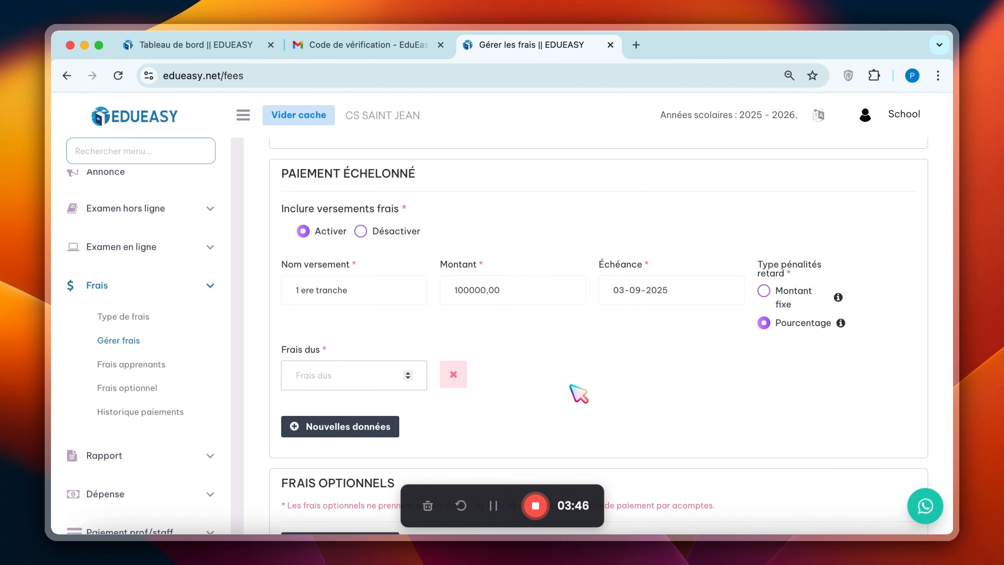
key(shift+parenright)
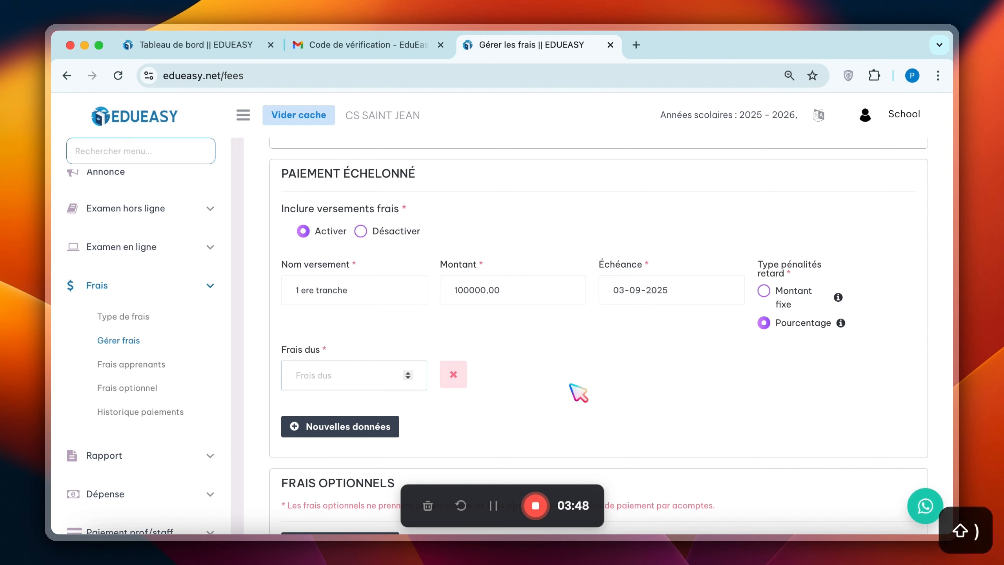
text(20000)
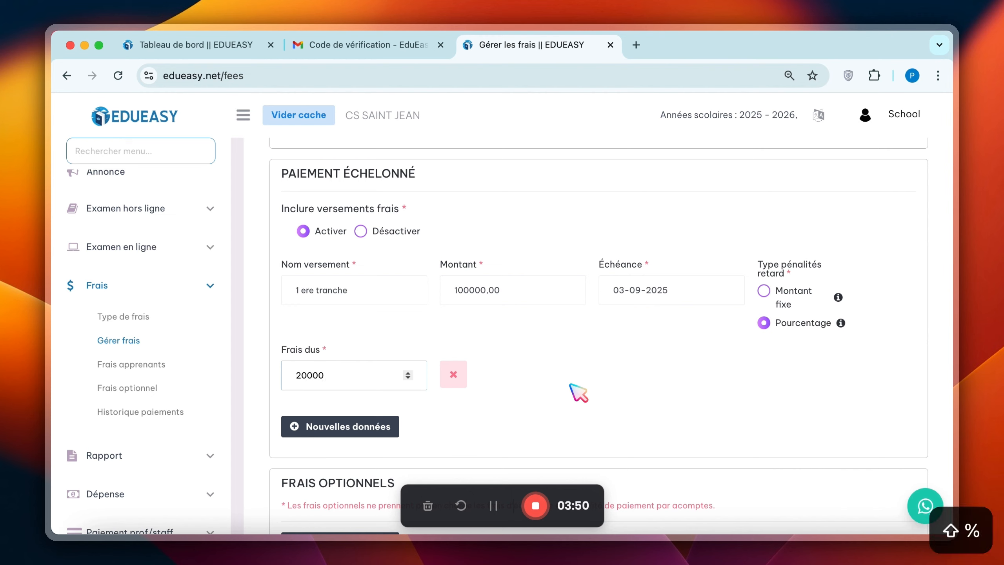
key(BackSpace)
key(BackSpace)
key(BackSpace)
key(BackSpace)
text(50000)
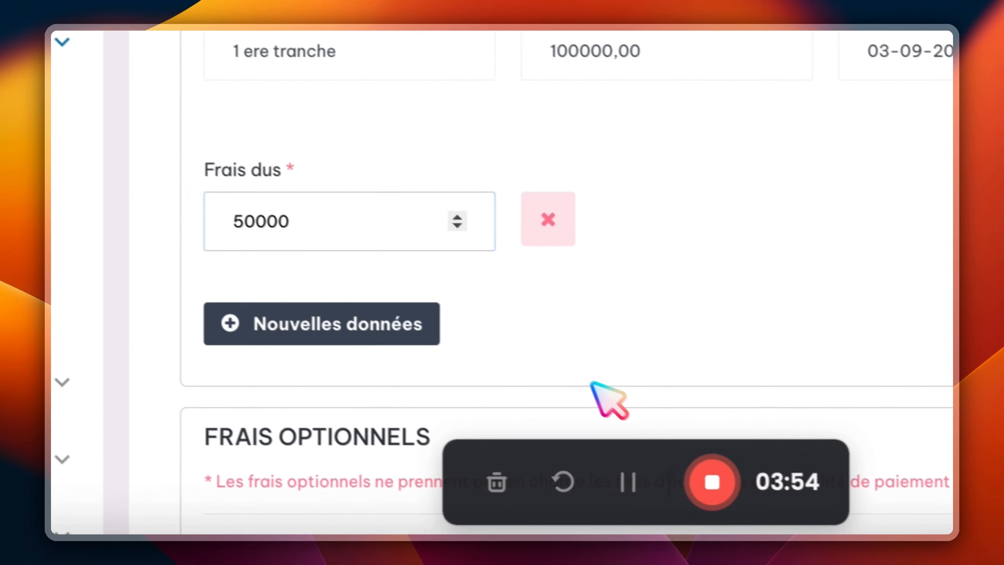
click(628, 482)
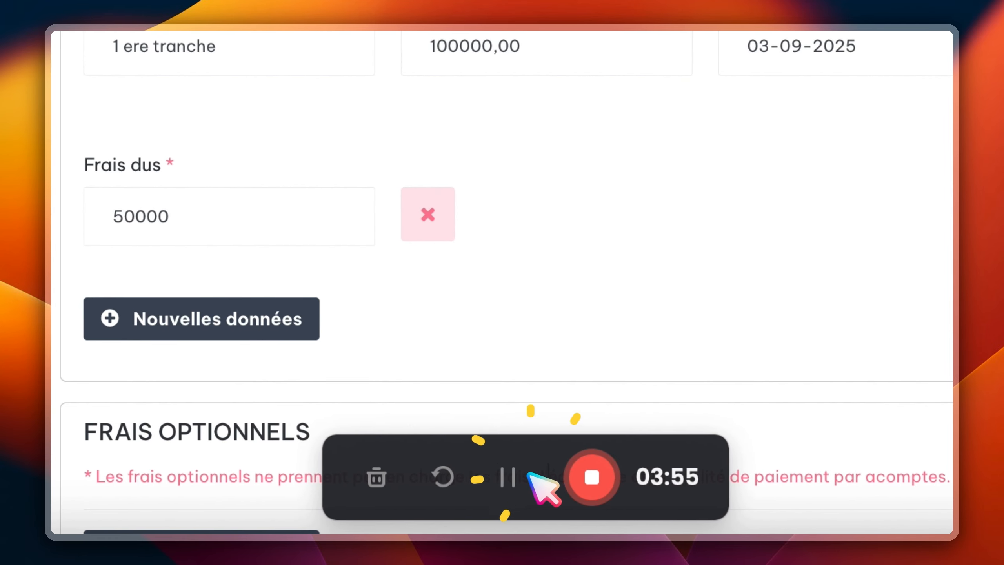
- Submit the fees form with its mandatory fees and first installment, without adding any optional fees
scroll(510, 304, down, 5)
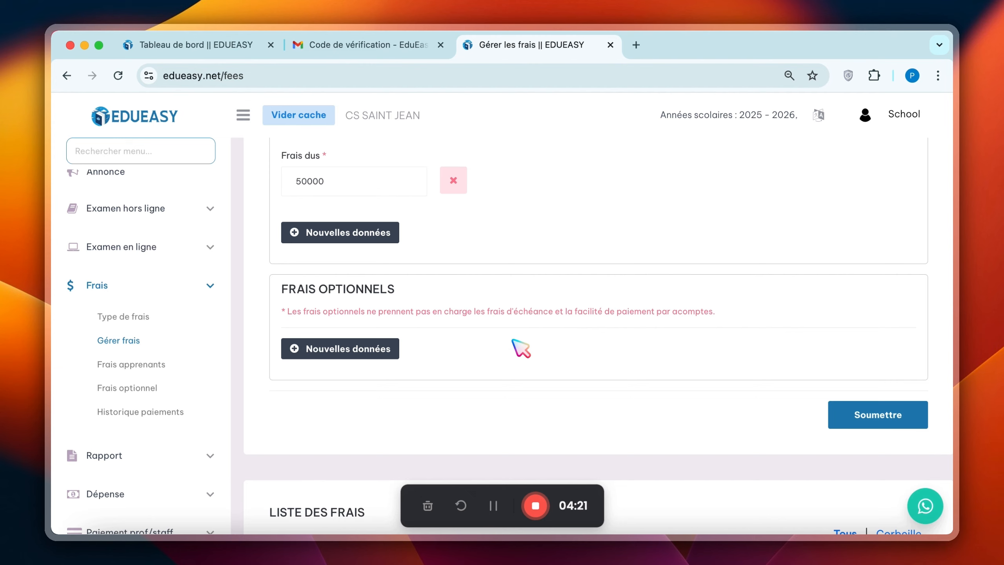
scroll(593, 376, up, 4)
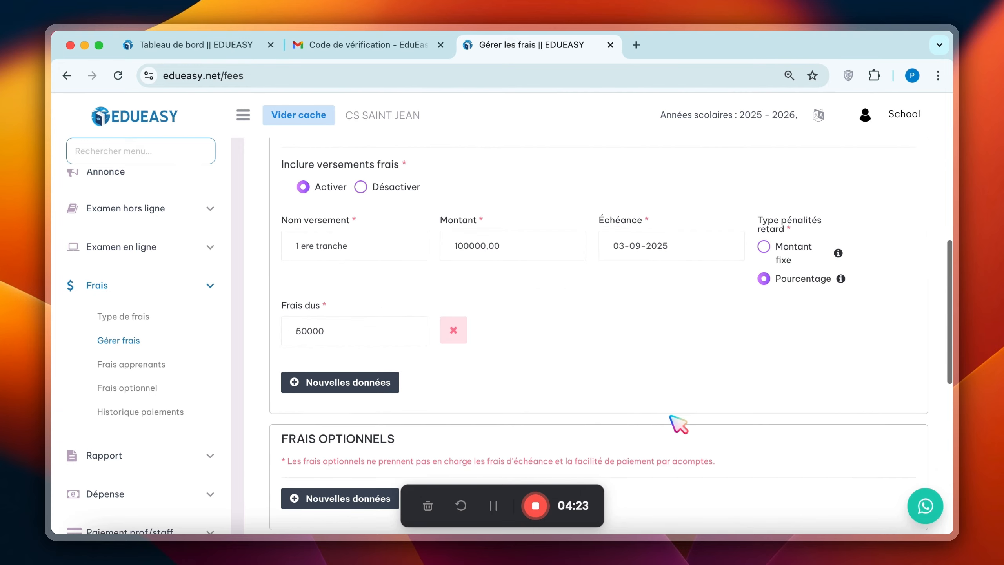
scroll(719, 435, down, 4)
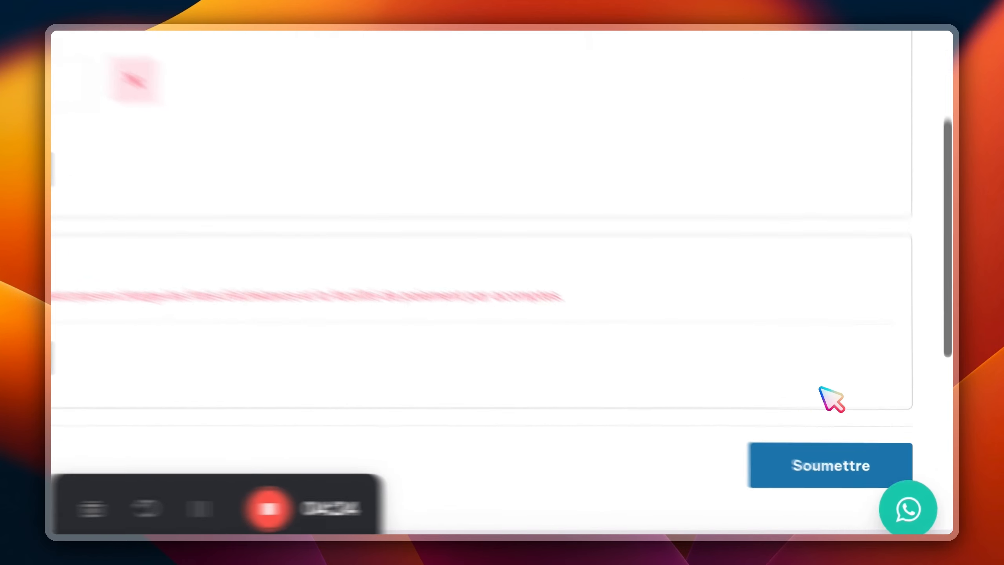
click(822, 391)
scroll(672, 237, down, 3)
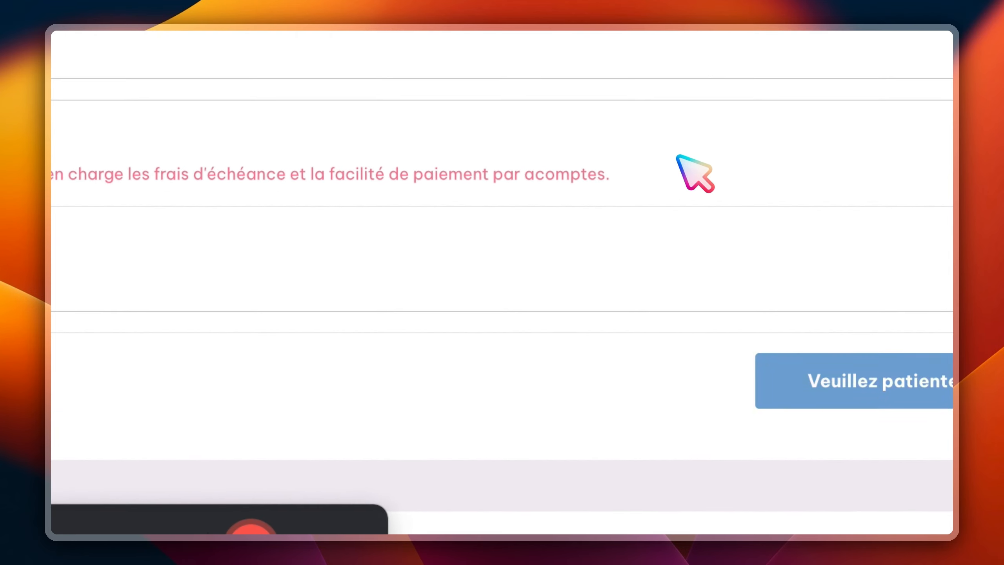
click(492, 477)
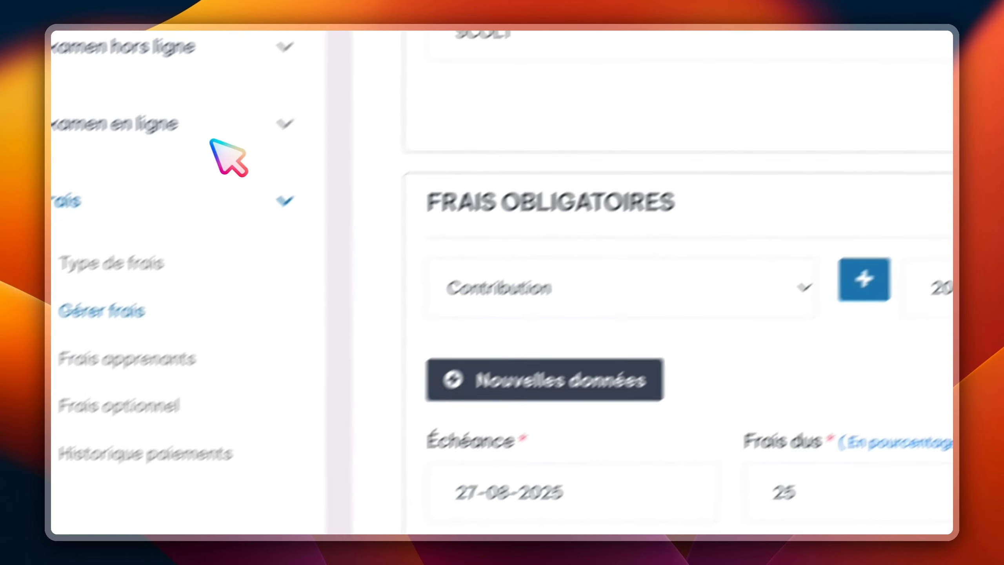
- Open the learner fees page and examine the fee totals, filters and student payment table
click(221, 345)
click(223, 397)
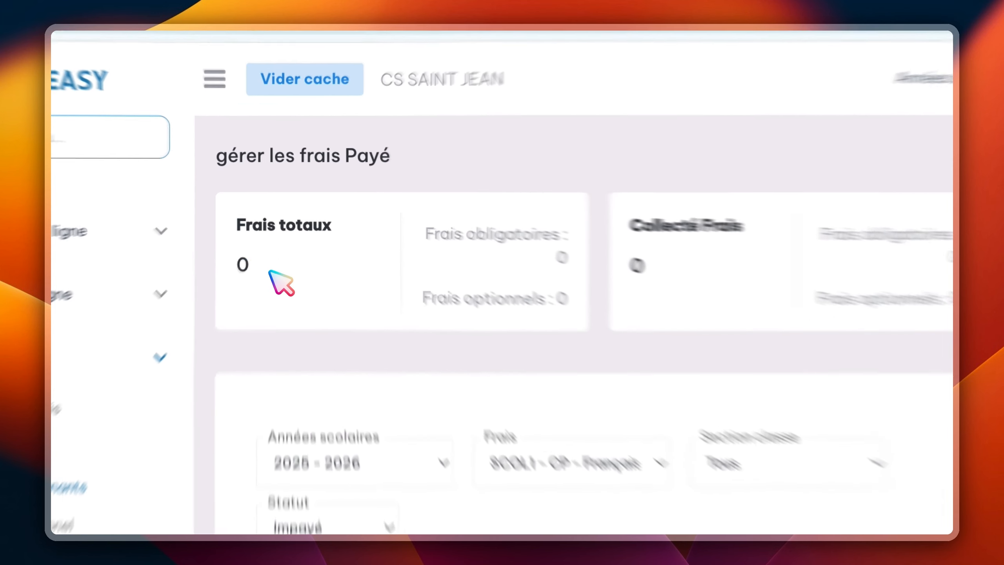
click(283, 229)
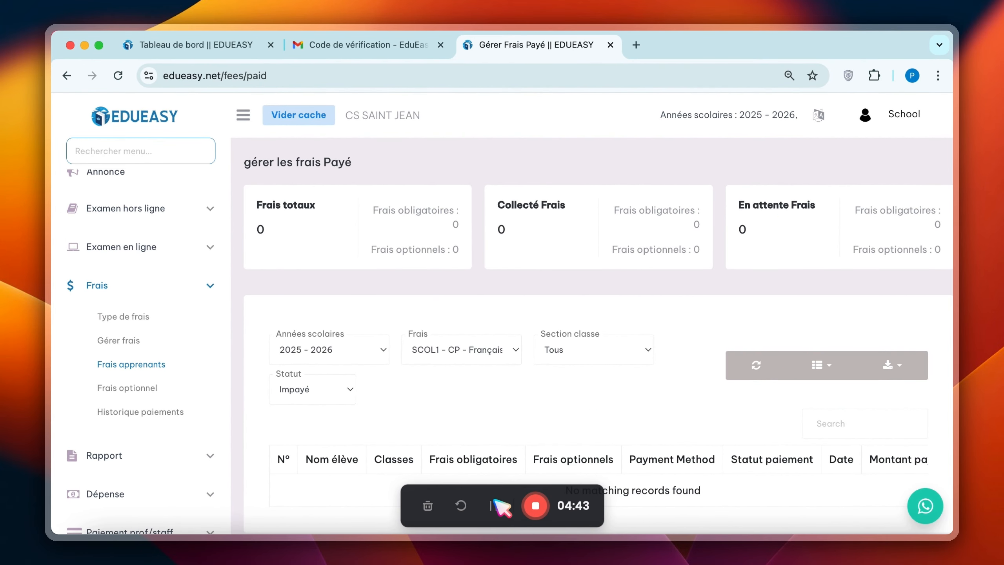
click(497, 510)
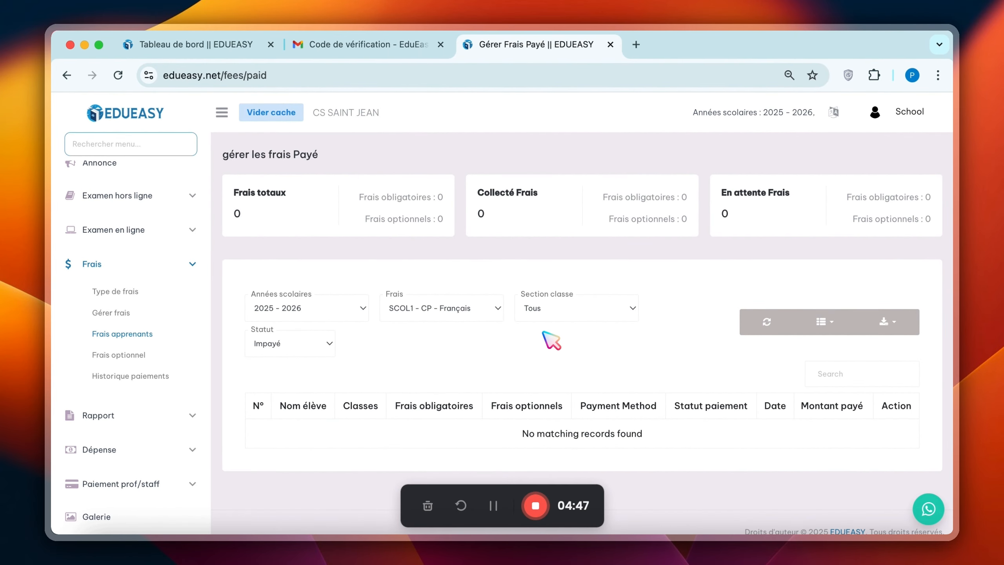
scroll(554, 339, down, 1)
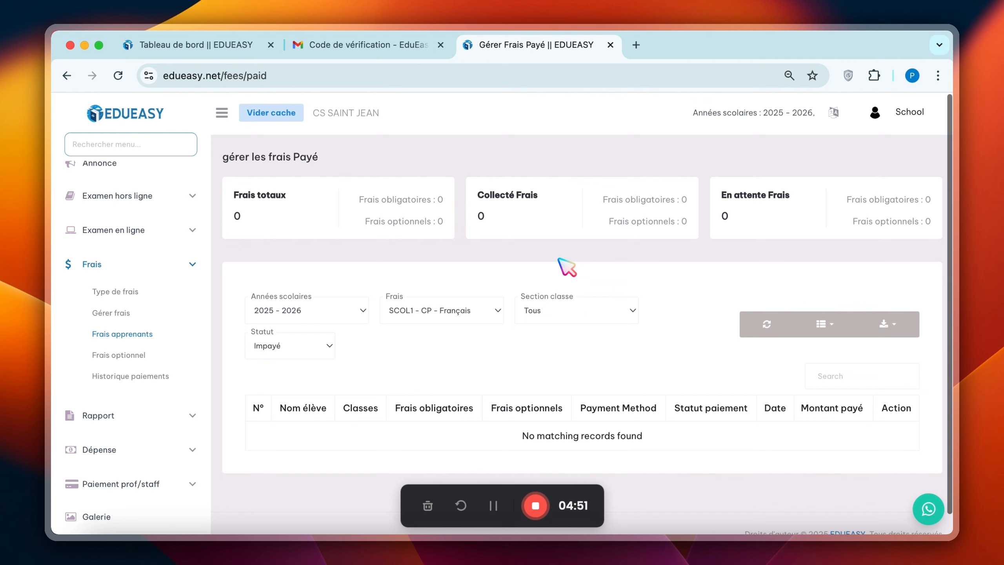
scroll(567, 377, down, 1)
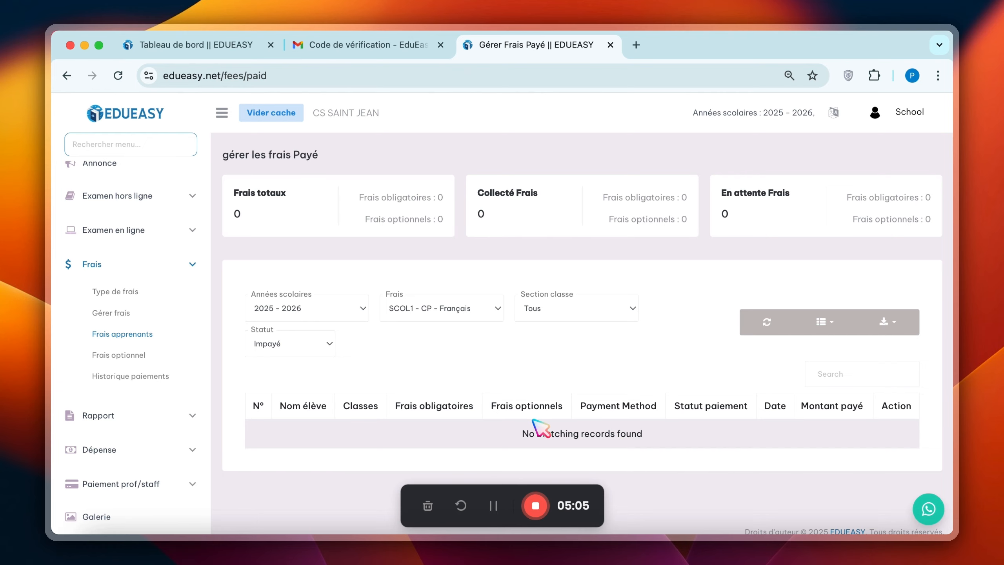
scroll(510, 416, down, 1)
scroll(343, 384, up, 1)
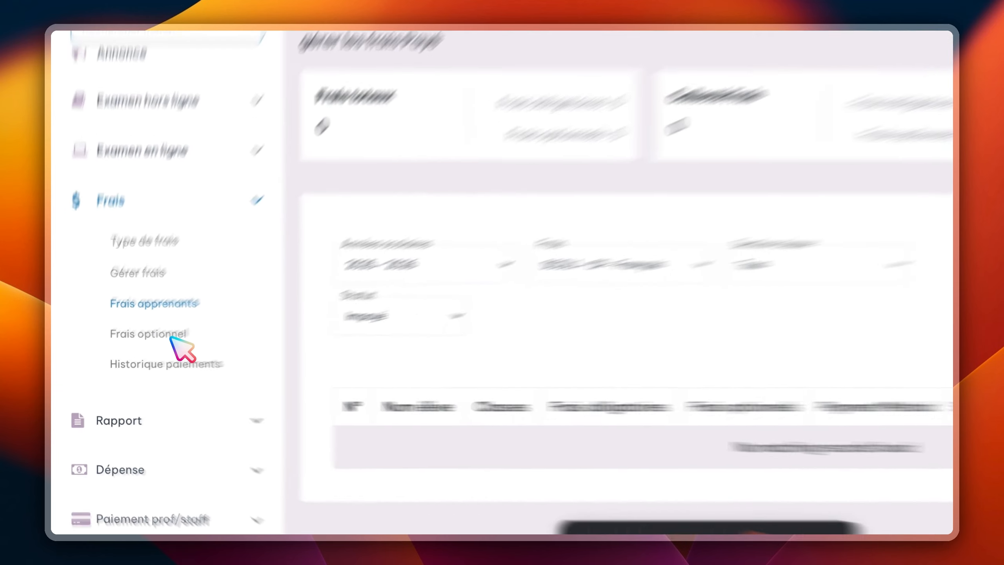
- View the optional fees page and open the payment history
click(170, 337)
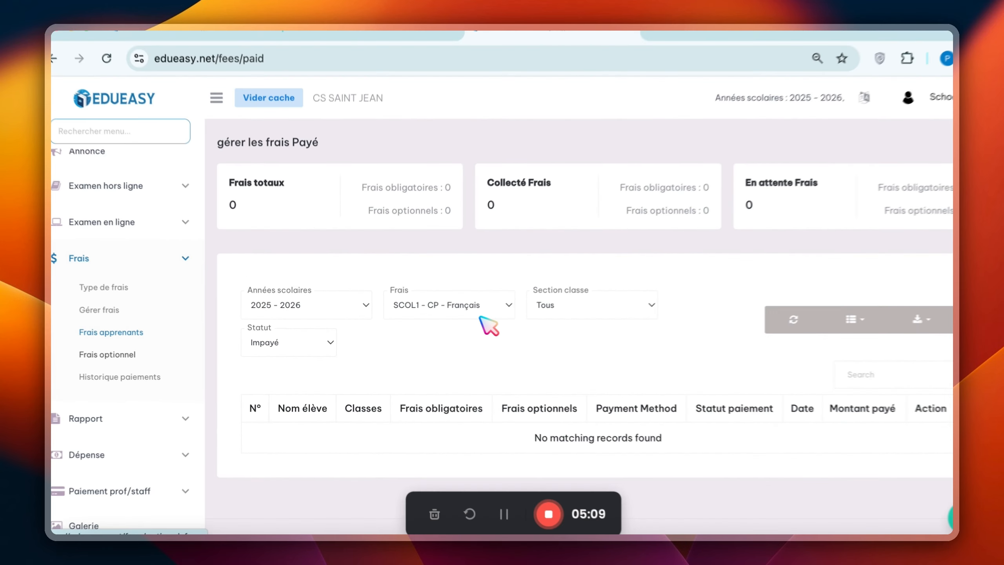
click(348, 217)
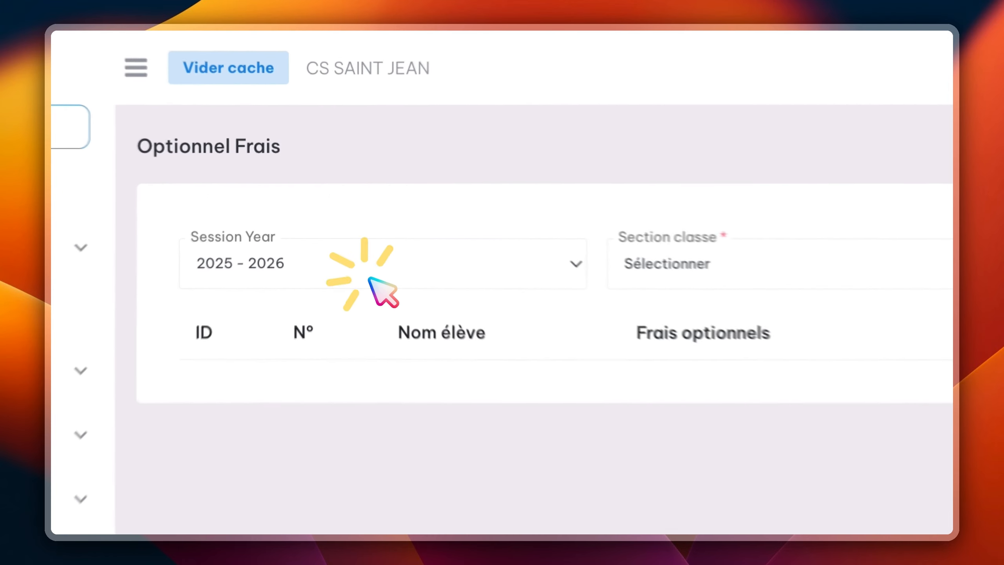
click(611, 269)
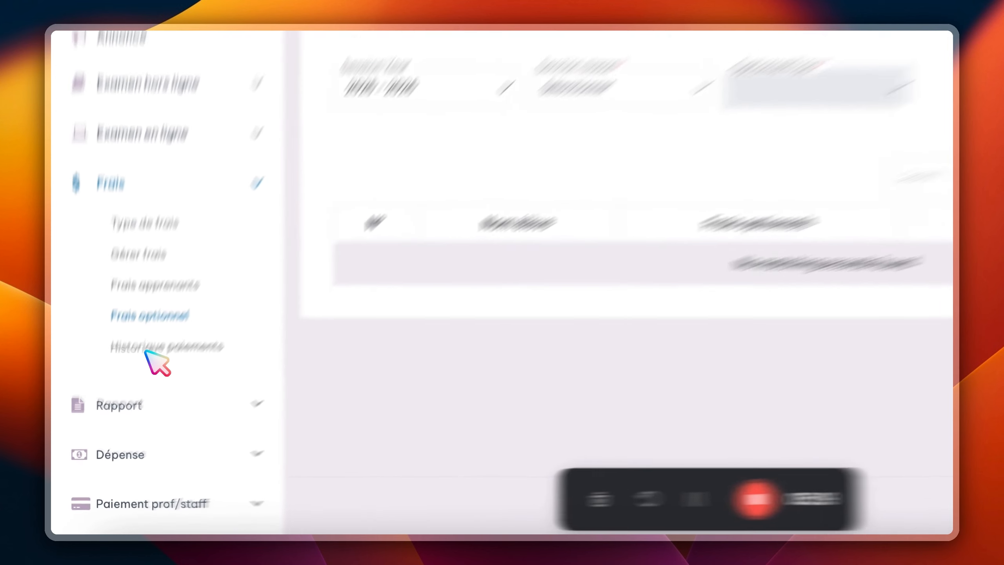
click(116, 402)
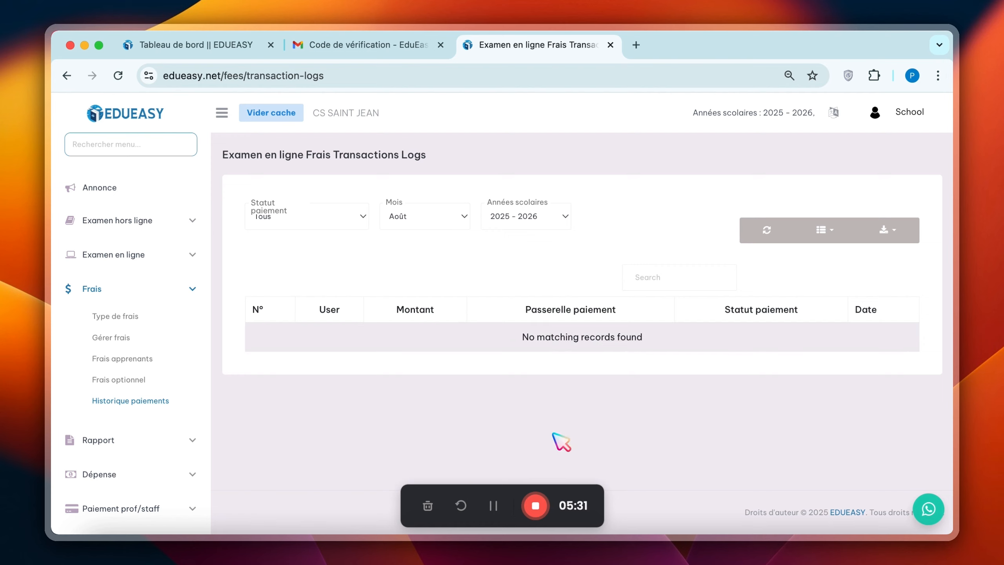
- Open the payment settings page in the system settings
click(100, 438)
scroll(118, 451, down, 10)
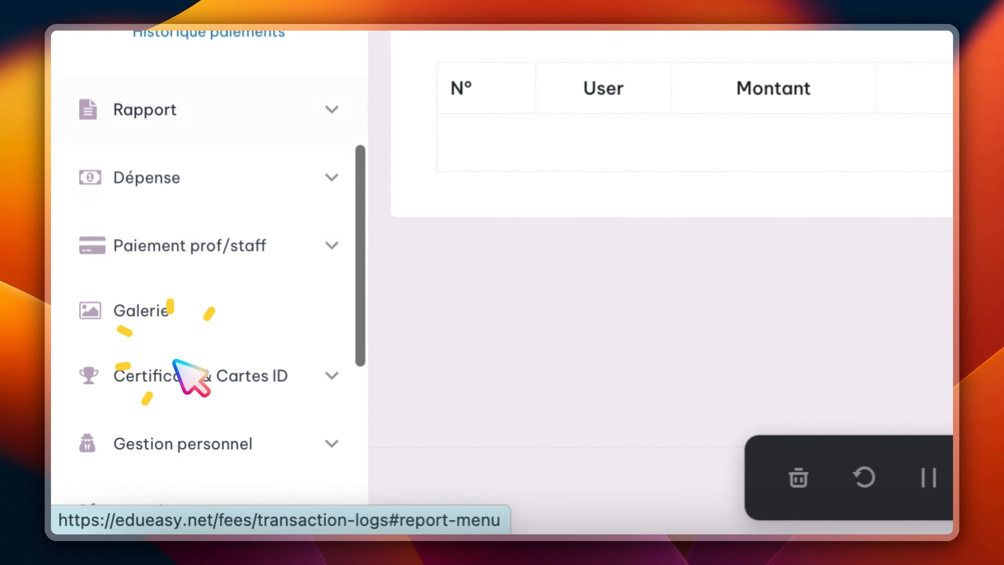
click(160, 478)
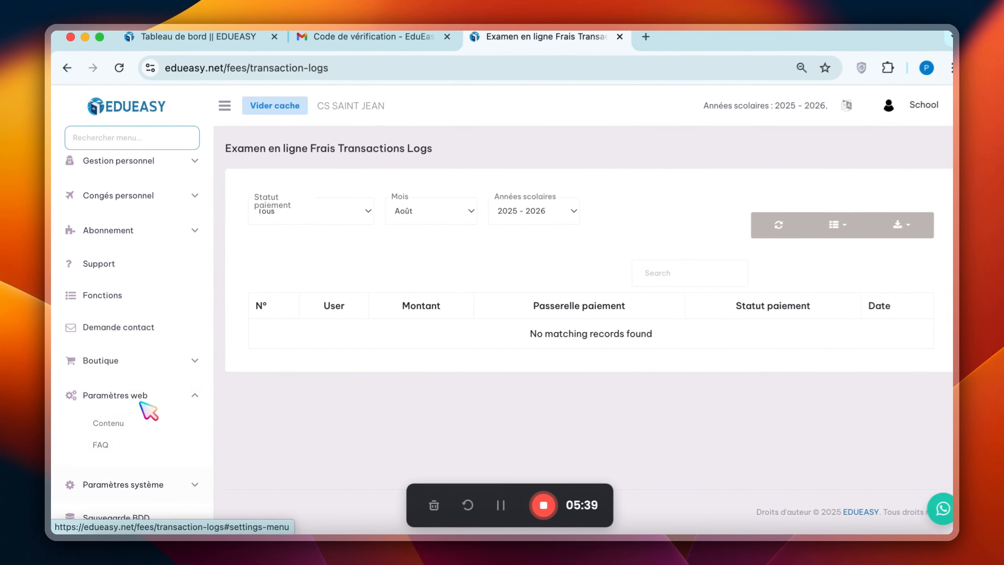
click(137, 423)
scroll(136, 396, down, 3)
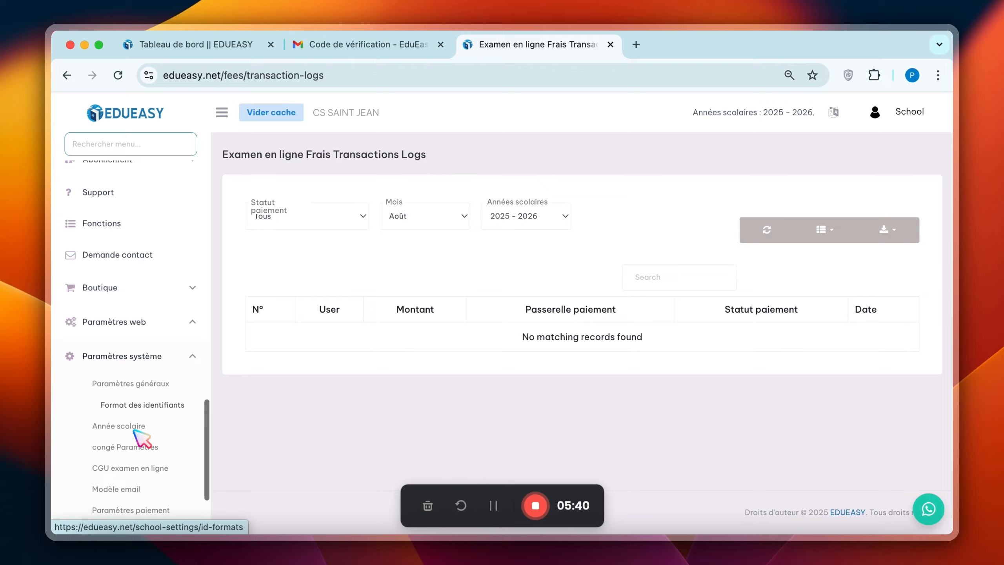
click(137, 379)
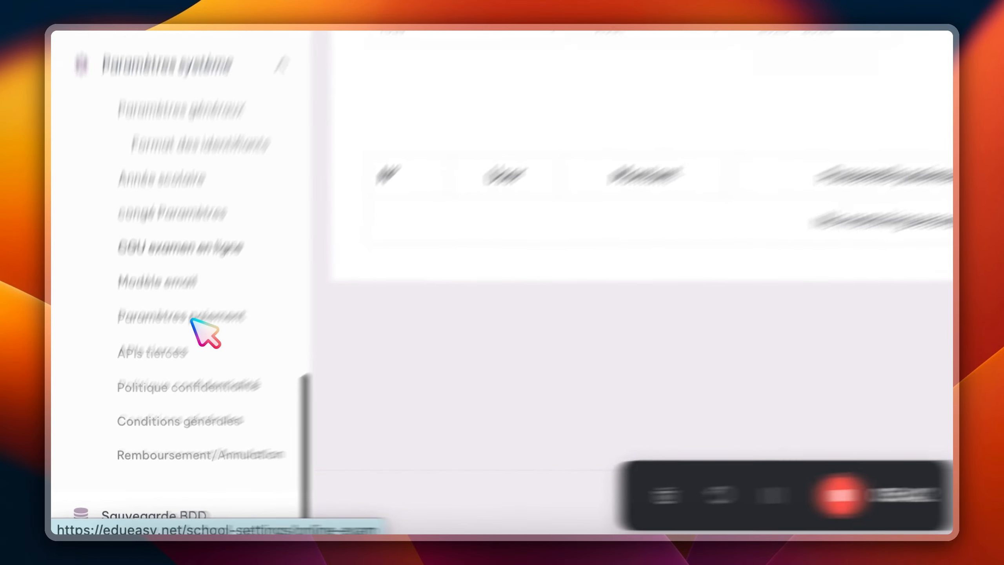
click(210, 407)
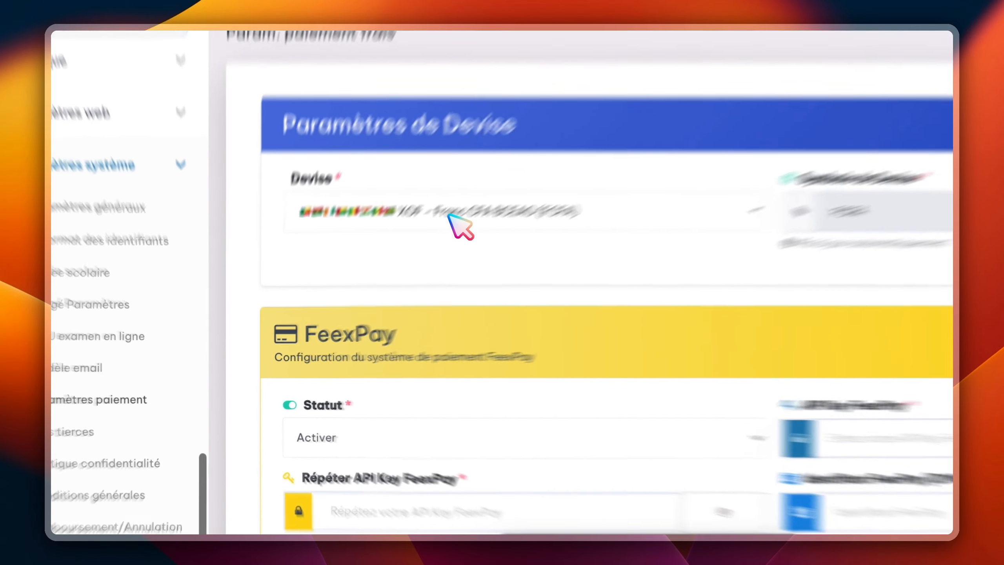
- Set the fee payment currency to GNF - Franc Guinéen (FG) and review the FeexPay configuration fields
click(525, 158)
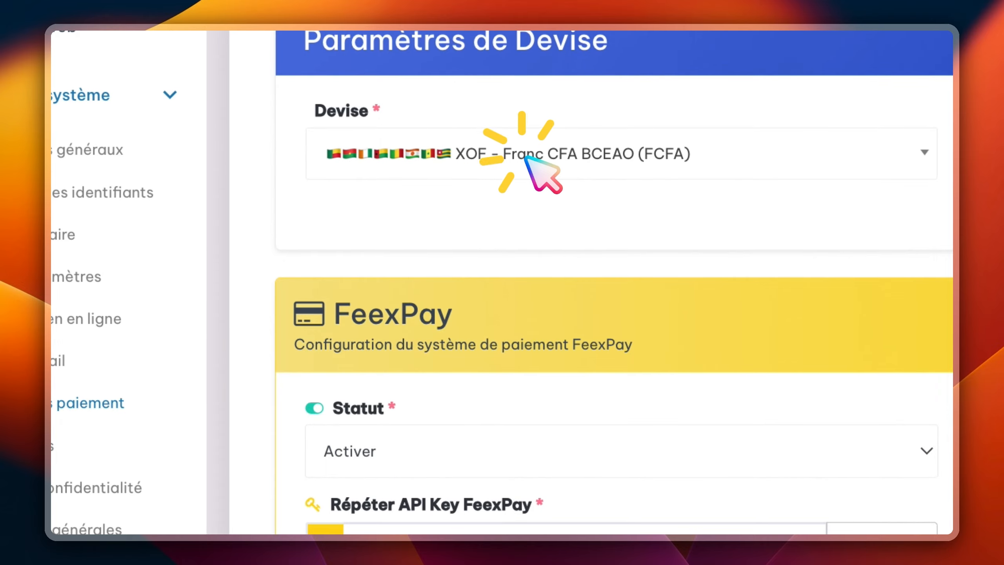
click(526, 158)
click(490, 325)
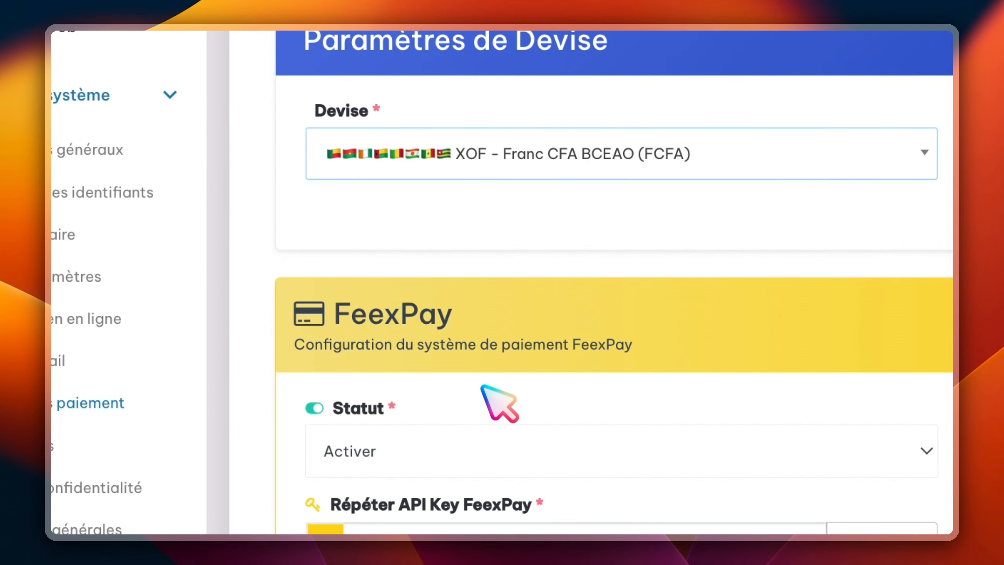
click(478, 454)
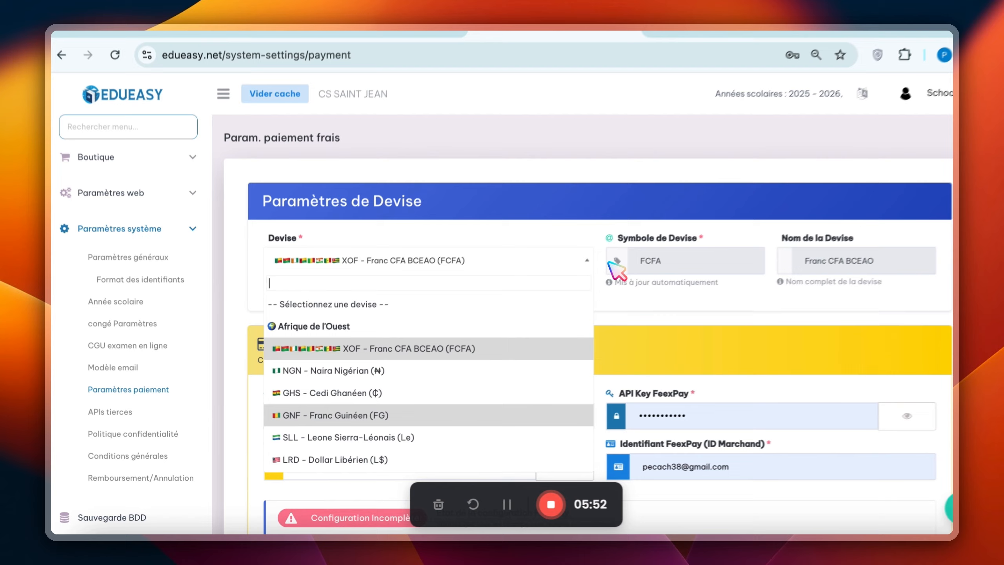
click(503, 313)
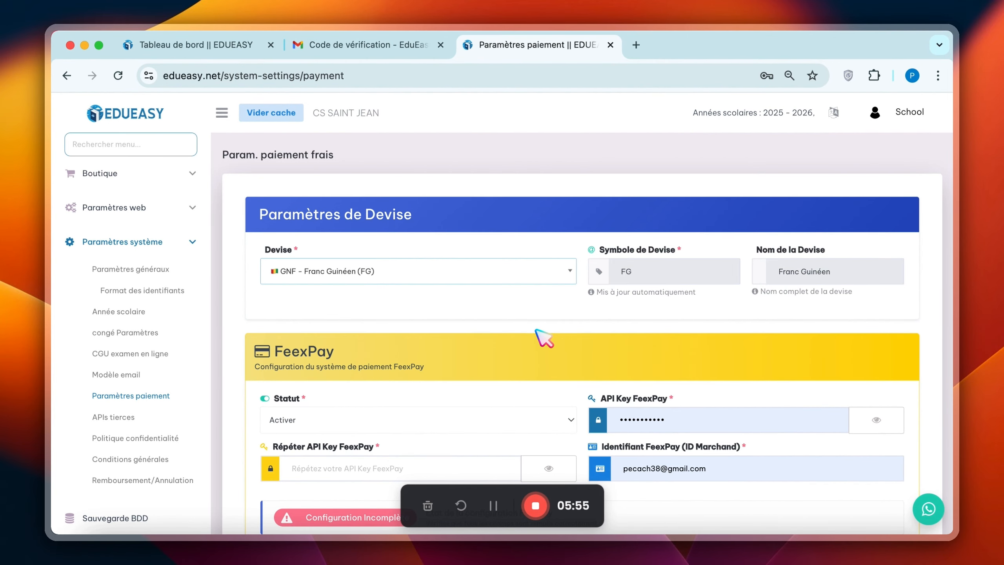
scroll(626, 322, down, 3)
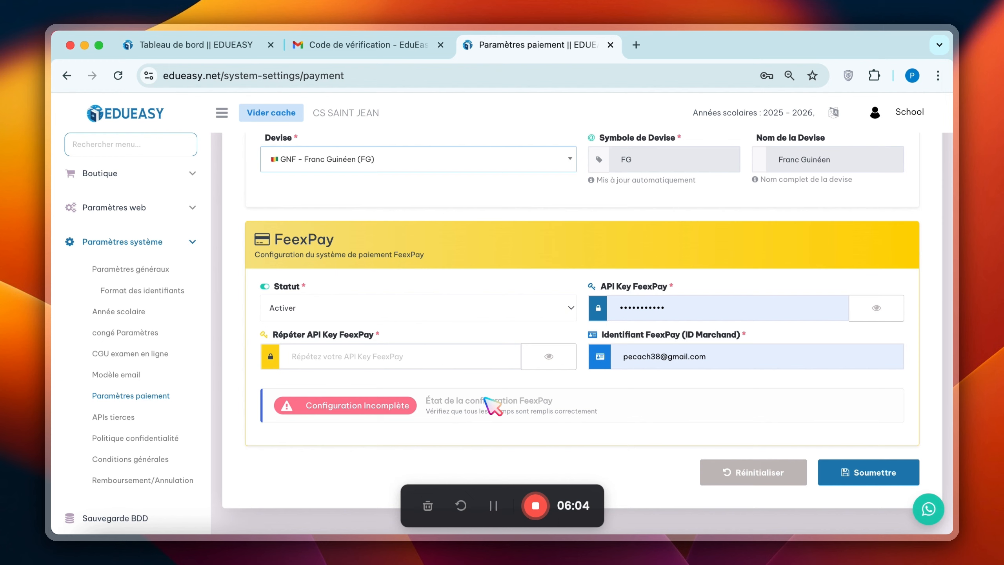
scroll(609, 163, up, 3)
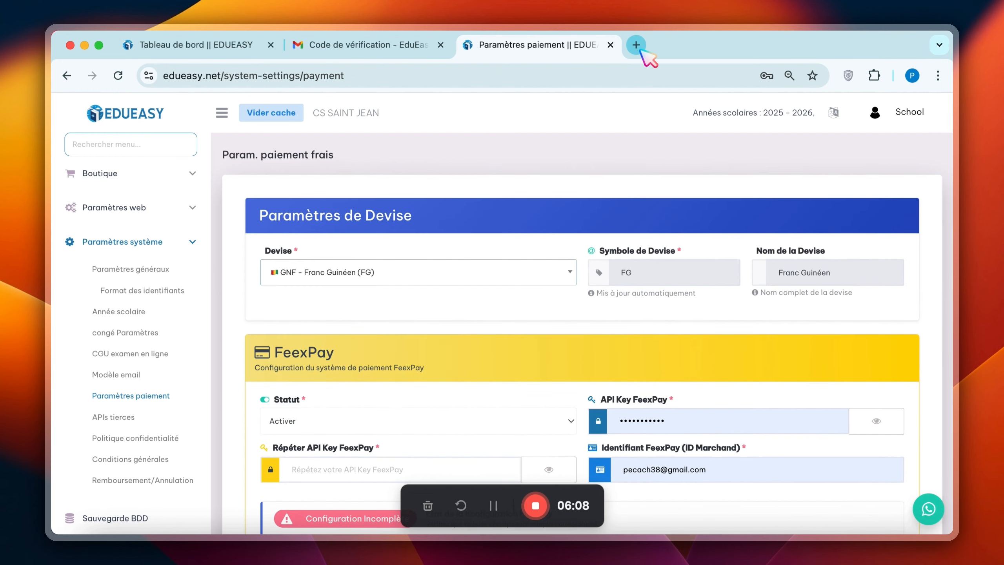
- Open the feexpay.me website in a new browser tab
click(639, 50)
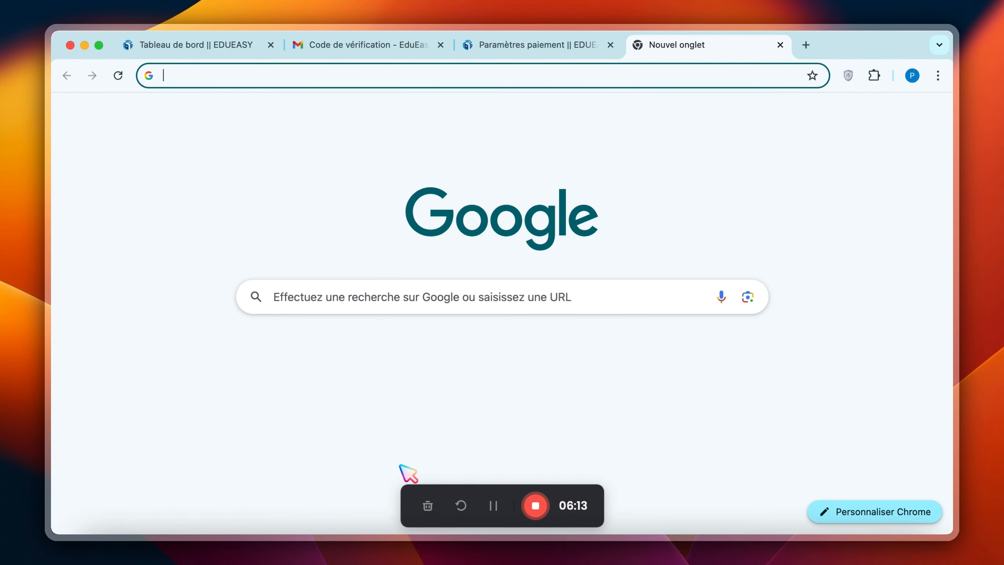
text(feex)
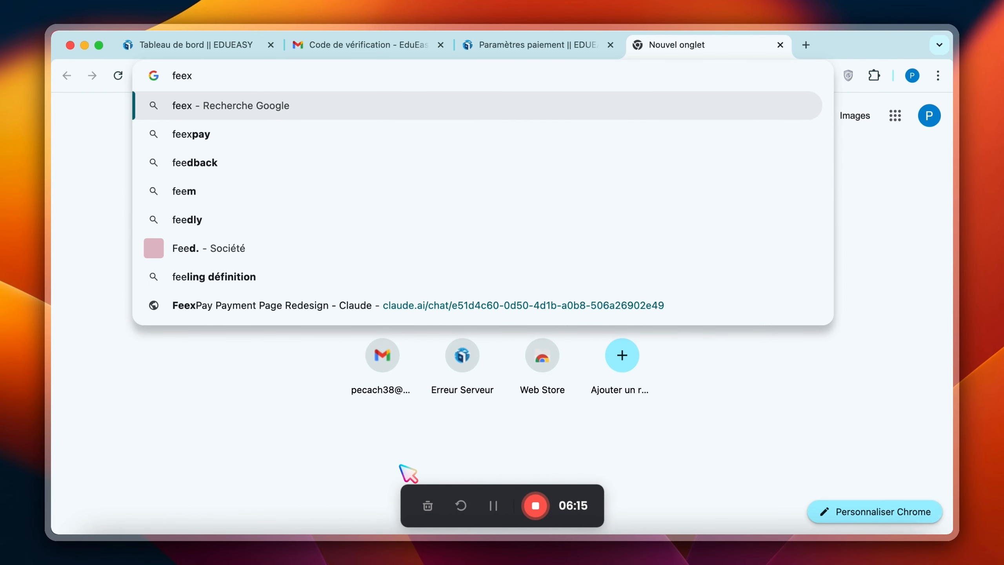
text(pay.me)
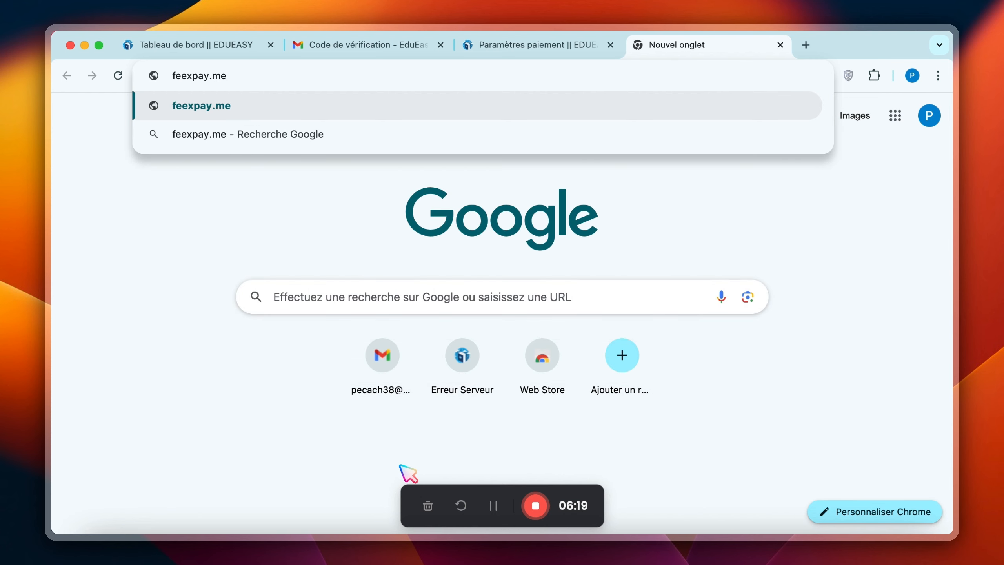
key(Return)
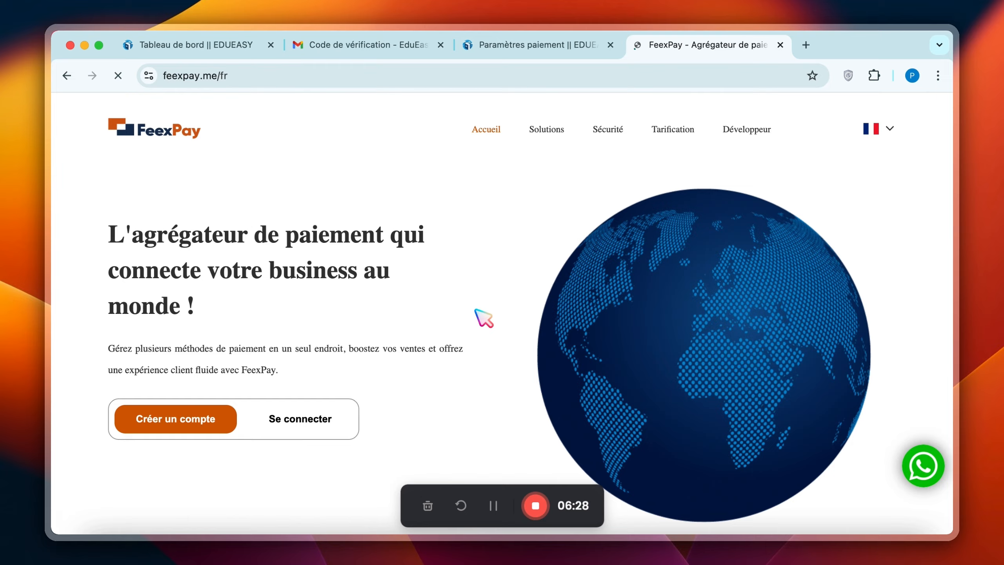
- Examine the FeexPay home page for its products, supported payment methods and partners
scroll(475, 311, down, 10)
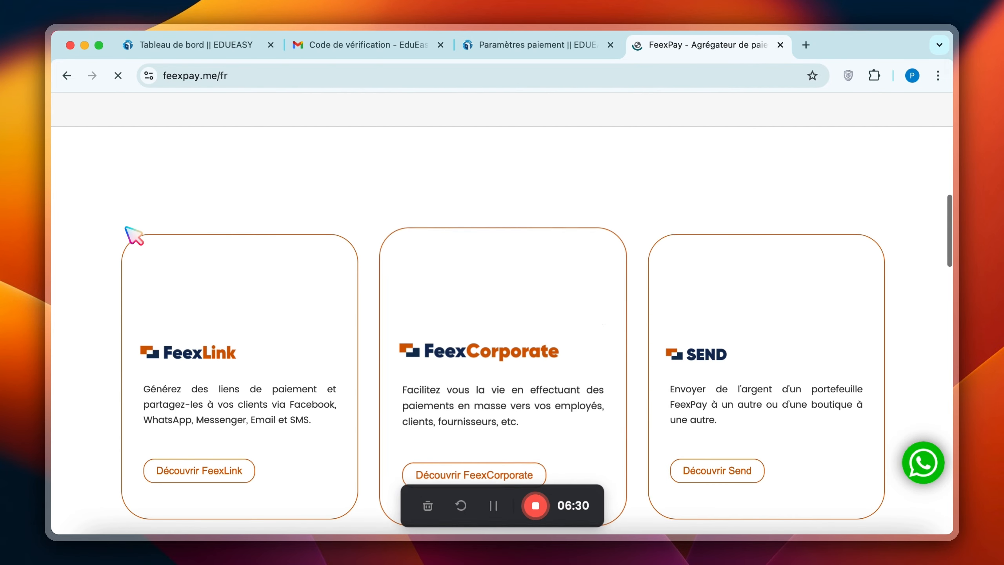
scroll(134, 236, down, 5)
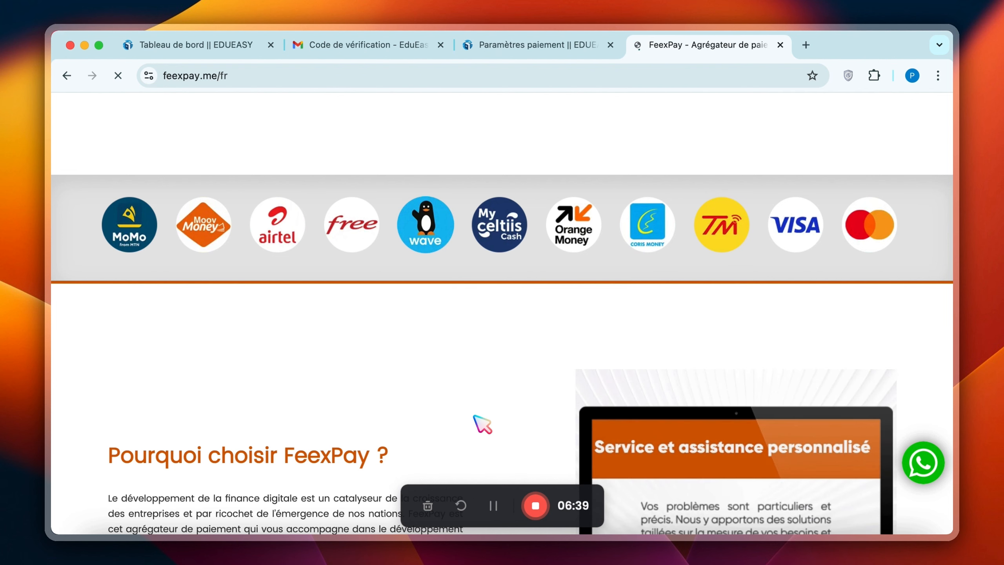
scroll(474, 415, down, 15)
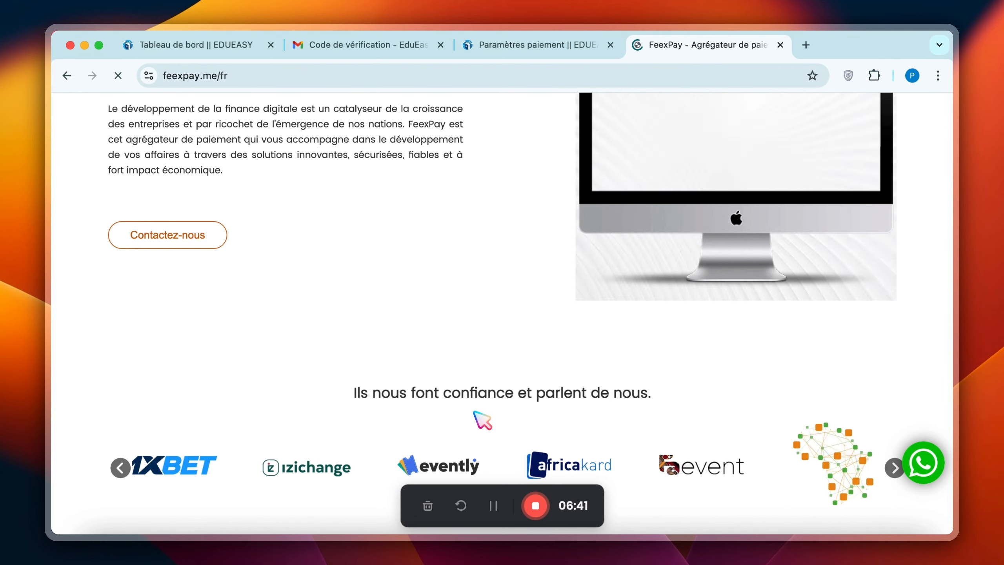
scroll(561, 372, down, 8)
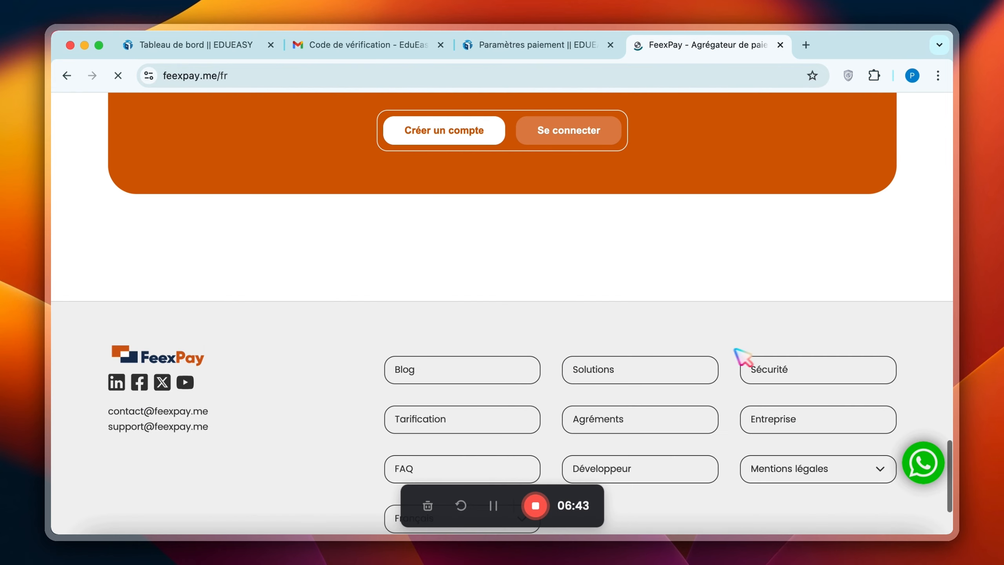
scroll(886, 362, up, 15)
click(886, 358)
scroll(824, 293, down, 8)
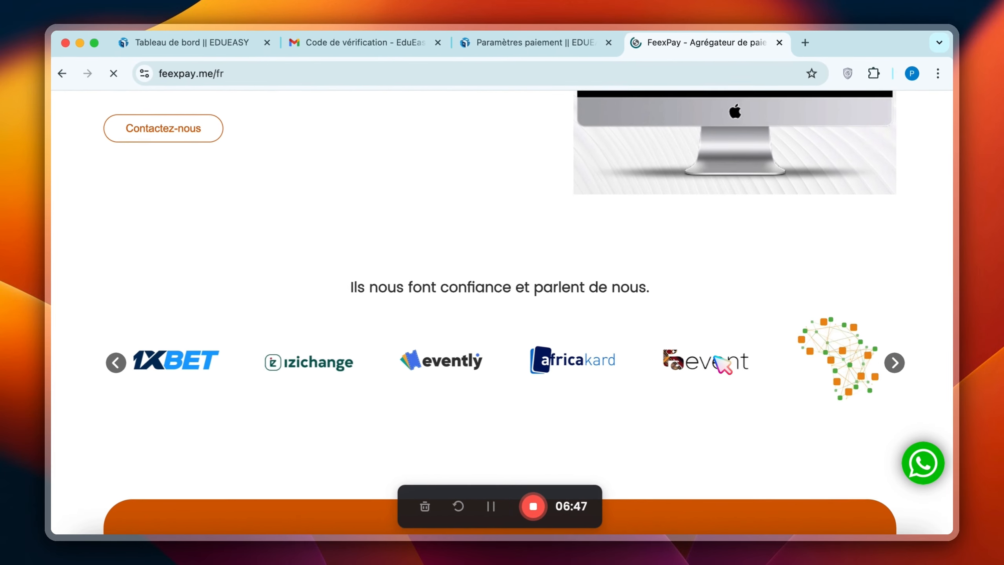
scroll(721, 328, down, 5)
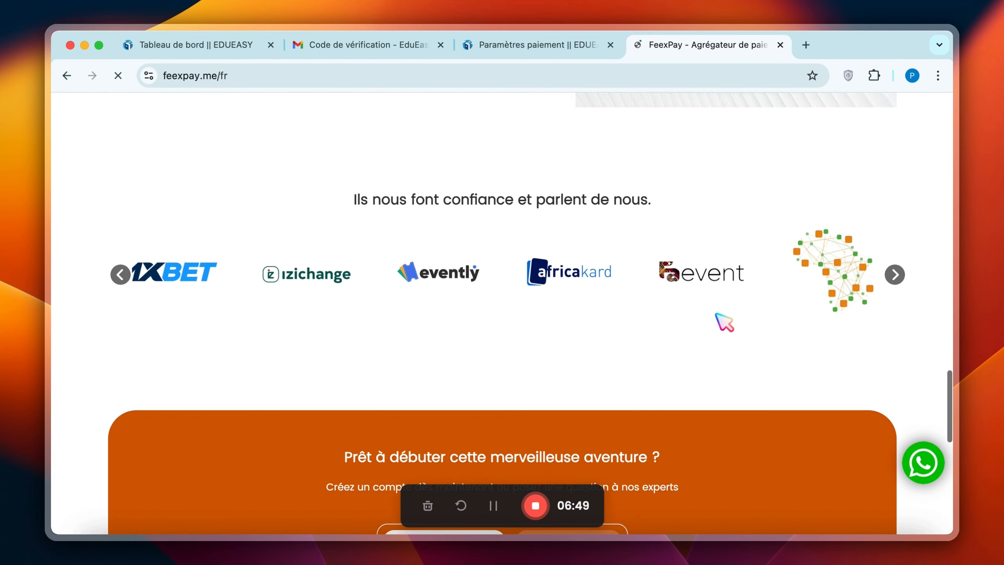
scroll(713, 346, up, 15)
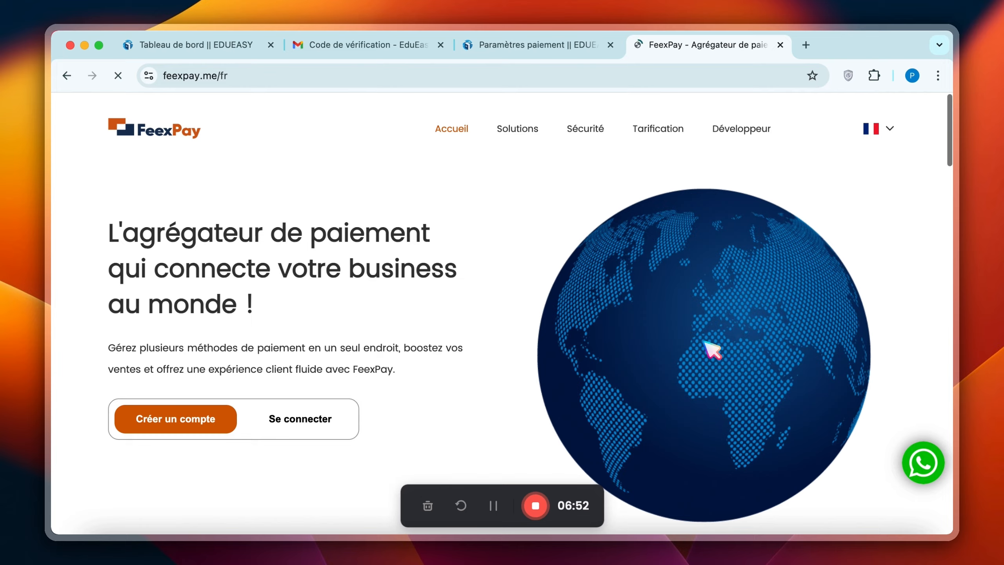
- Open the FeexPay account creation form from the home page
scroll(358, 460, down, 20)
click(268, 436)
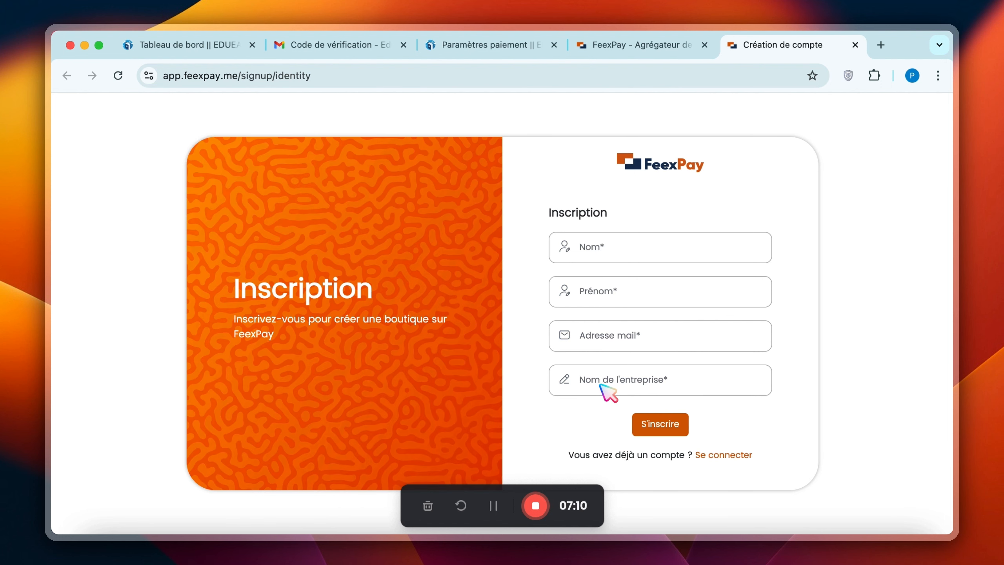
click(494, 480)
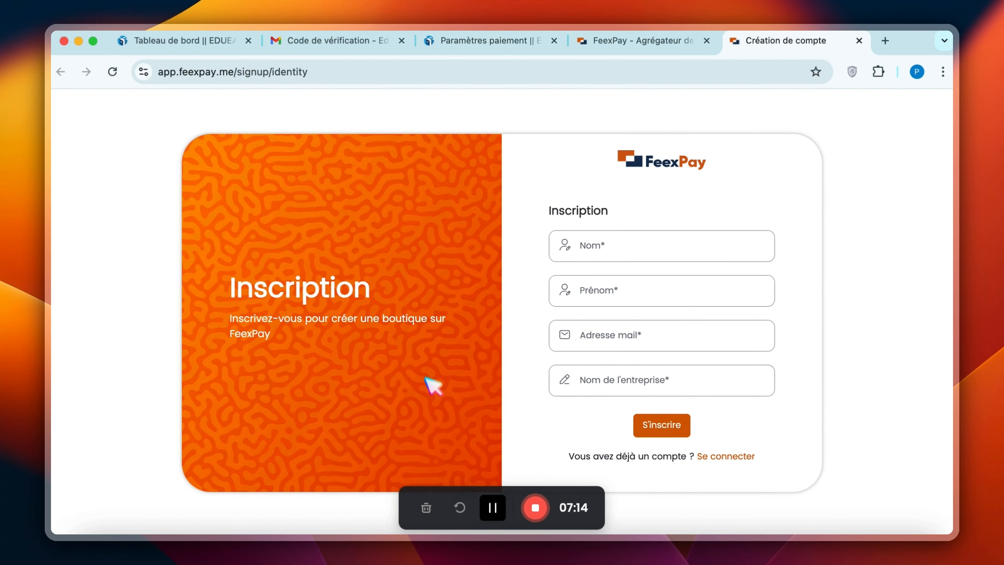
click(494, 503)
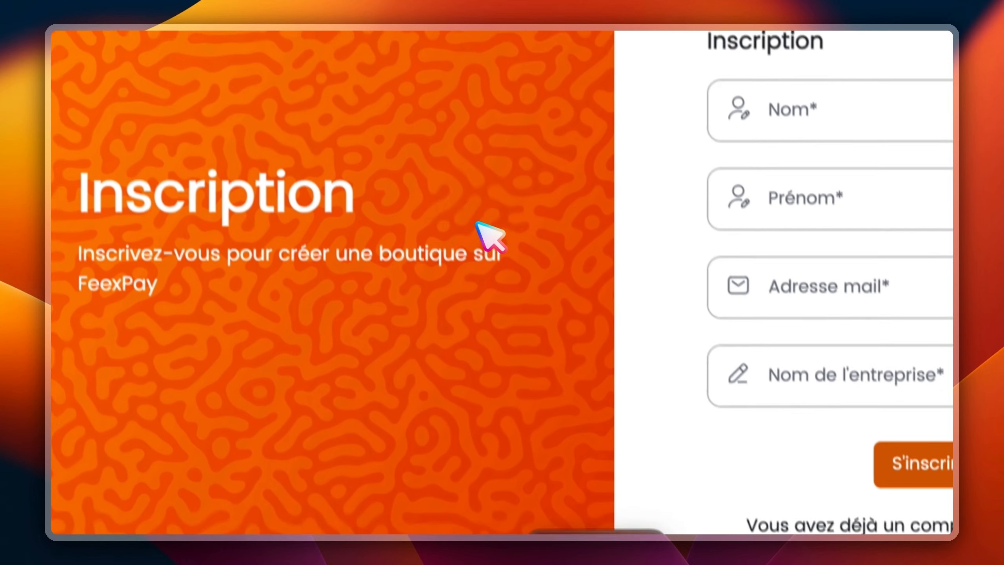
- Return to the EDUEASY payment settings and examine the FeexPay status, API key, repeated key and merchant ID fields
click(435, 298)
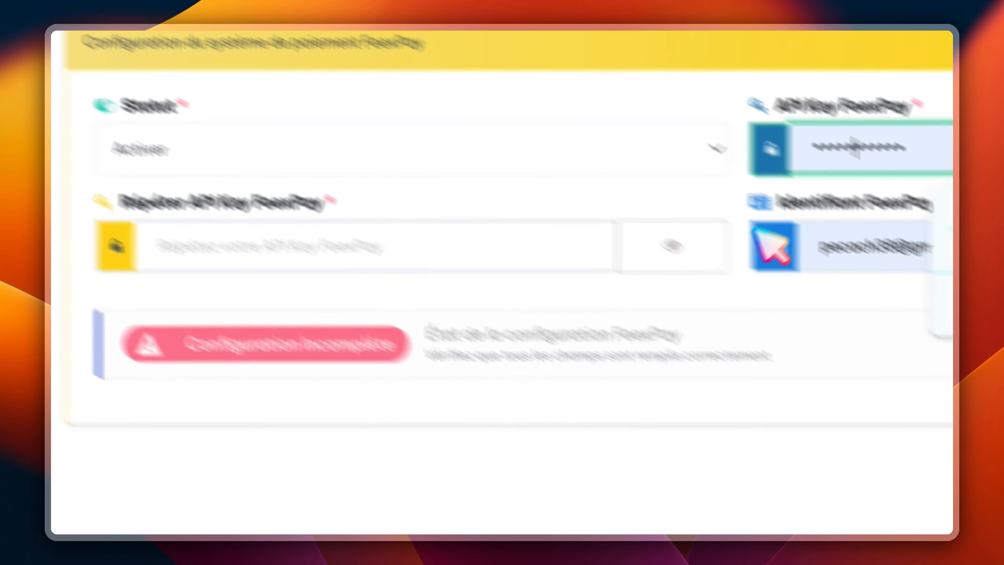
click(658, 210)
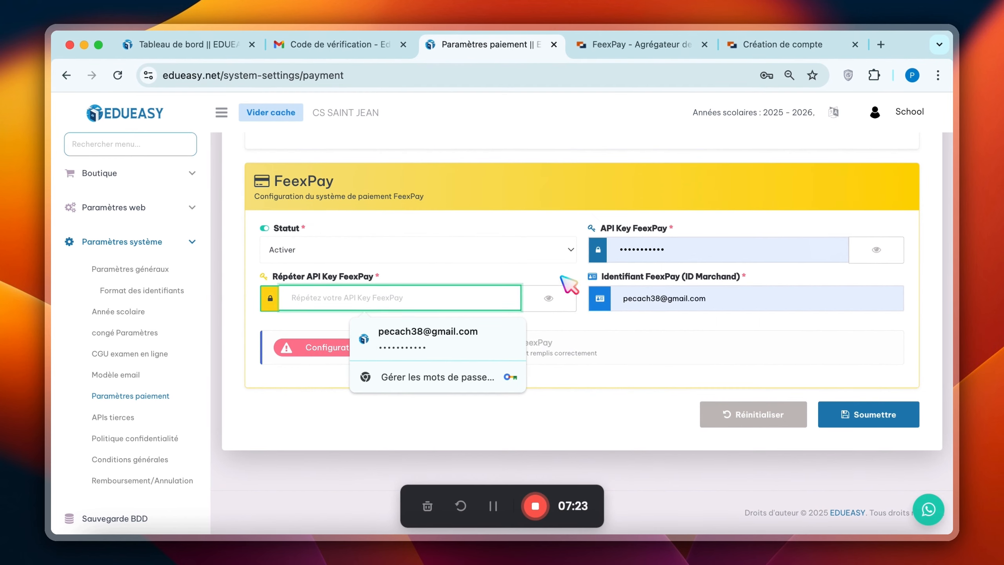
key(shift+Tab)
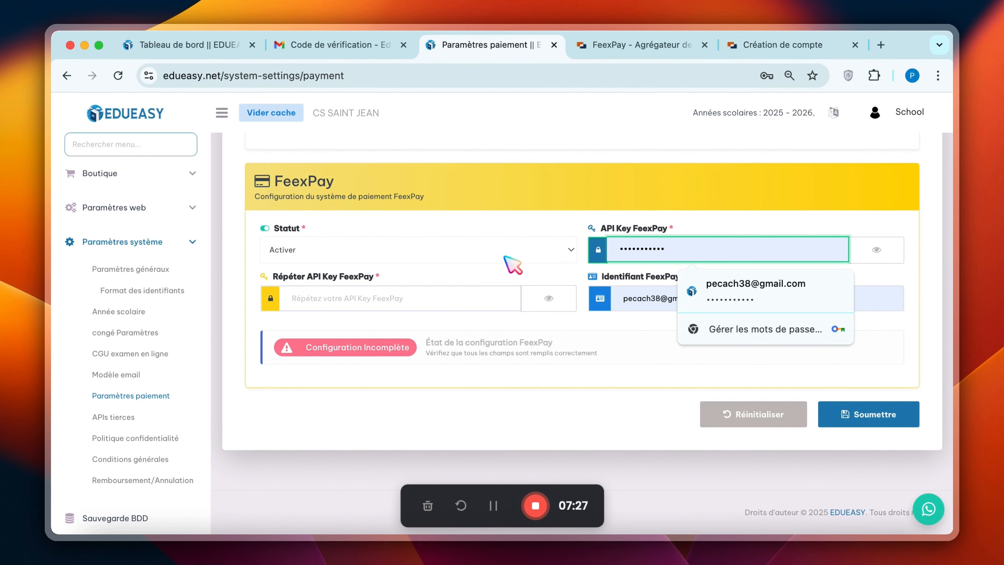
scroll(513, 265, up, 5)
scroll(513, 265, down, 5)
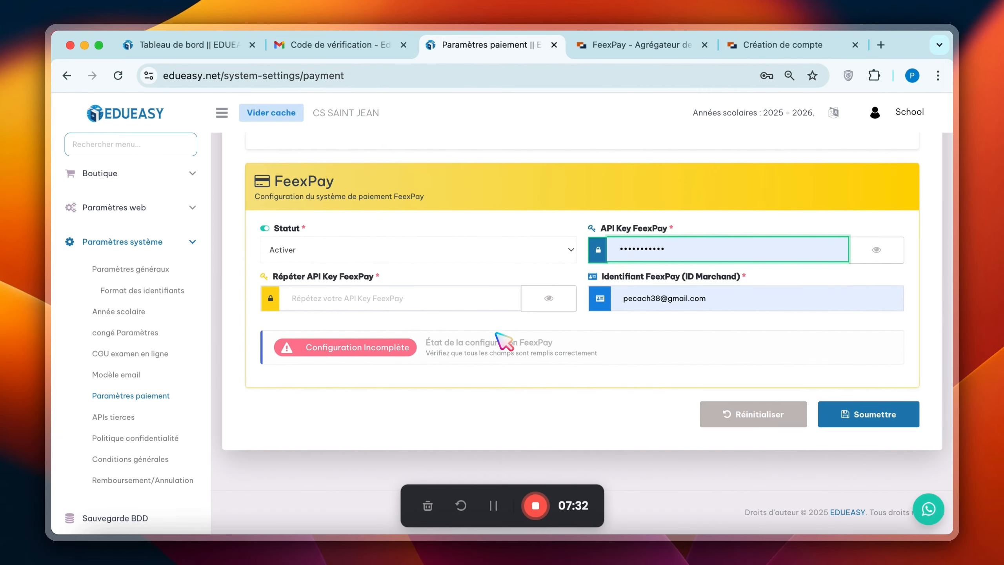
scroll(497, 508, up, 5)
scroll(497, 507, down, 5)
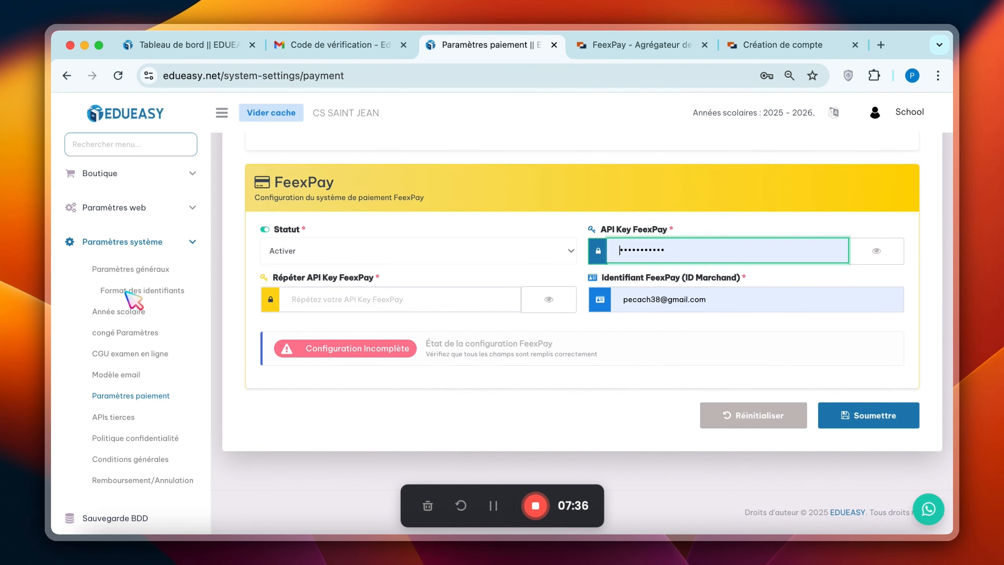
scroll(132, 299, up, 10)
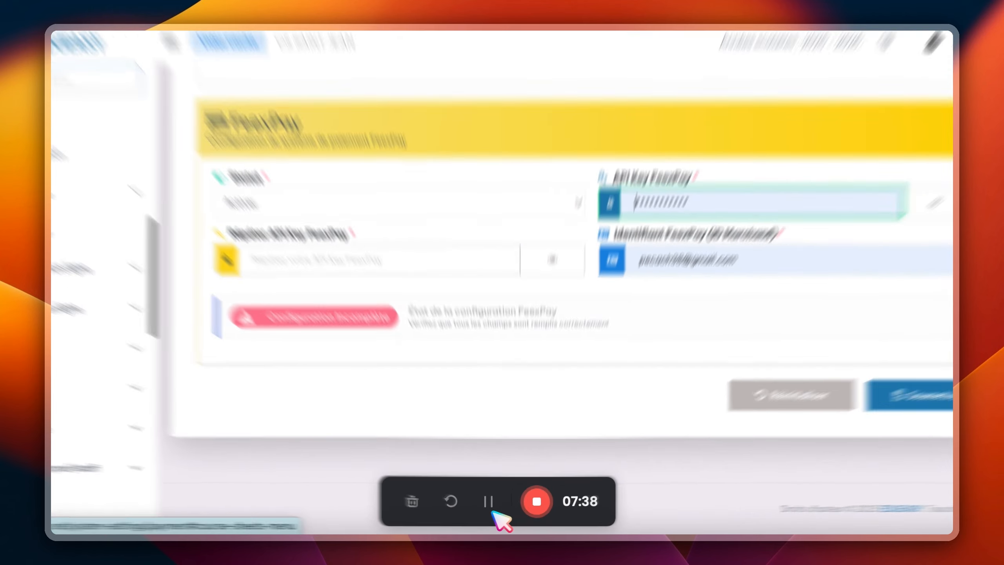